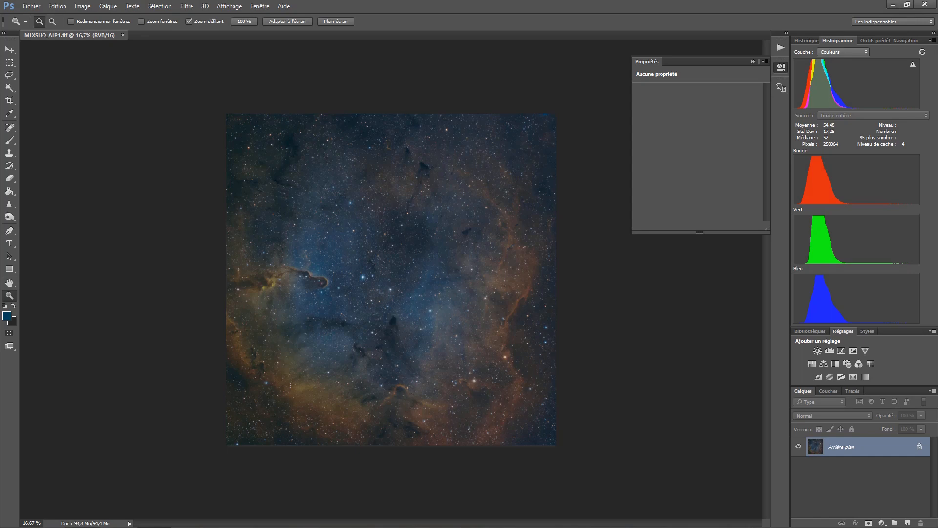
# Step: Duplicate the background layer of the nebula image
pyautogui.click(429, 367)
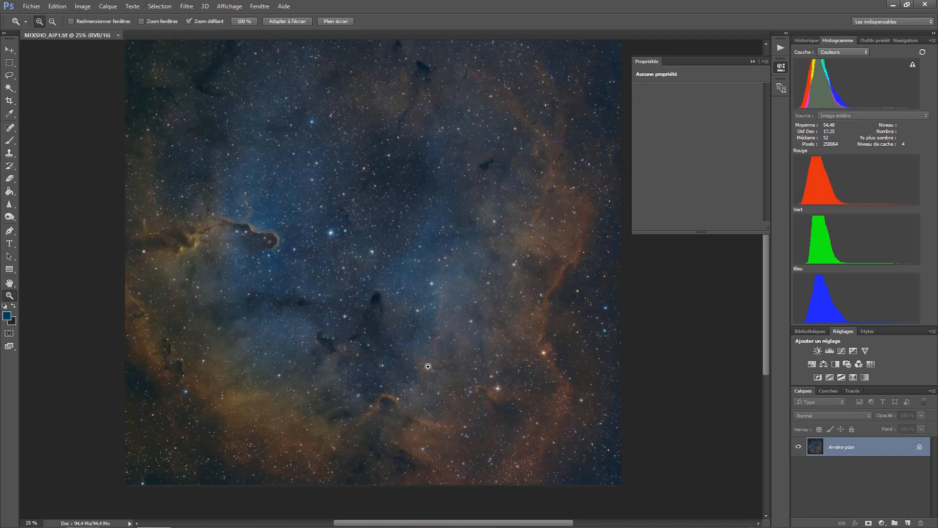
pyautogui.scroll(2, 428, 367)
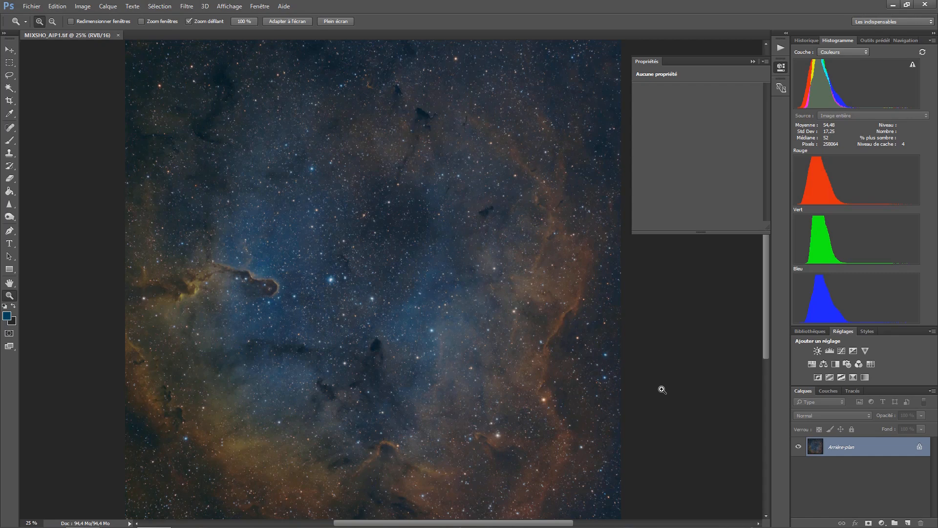
pyautogui.hotkey('ctrl', 'j')
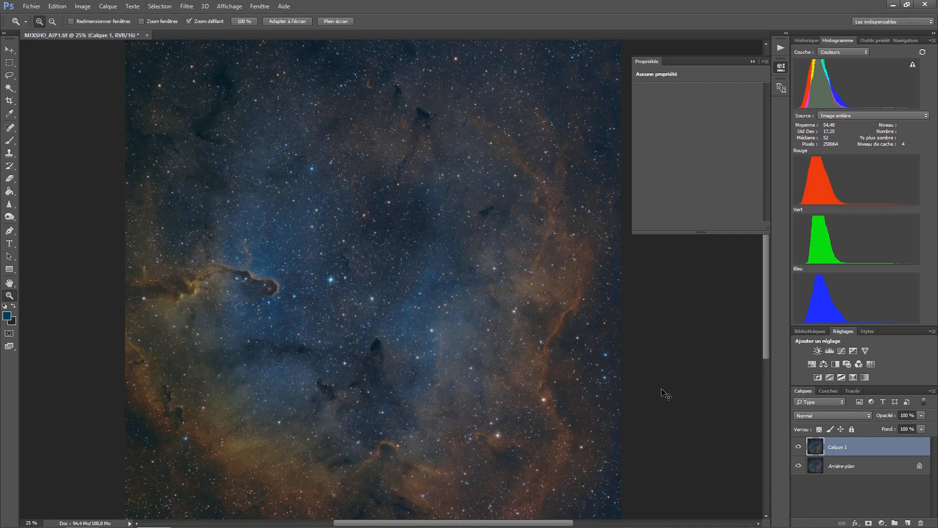
# Step: On the duplicate layer's RGB curve, anchor the highlights and the 134 midtone, and lower the dark sky point to output 34 at input 40
pyautogui.hotkey('ctrl', 'm')
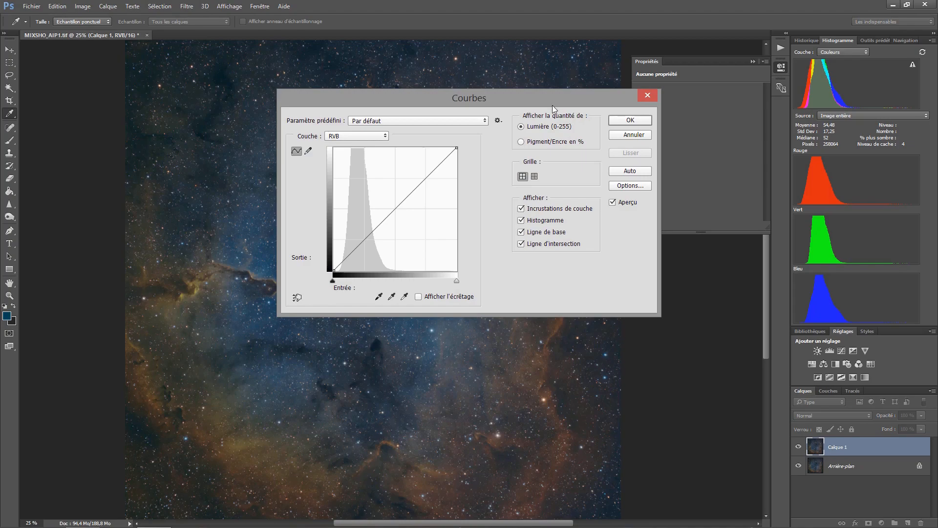
pyautogui.moveTo(552, 104); pyautogui.dragTo(840, 97)
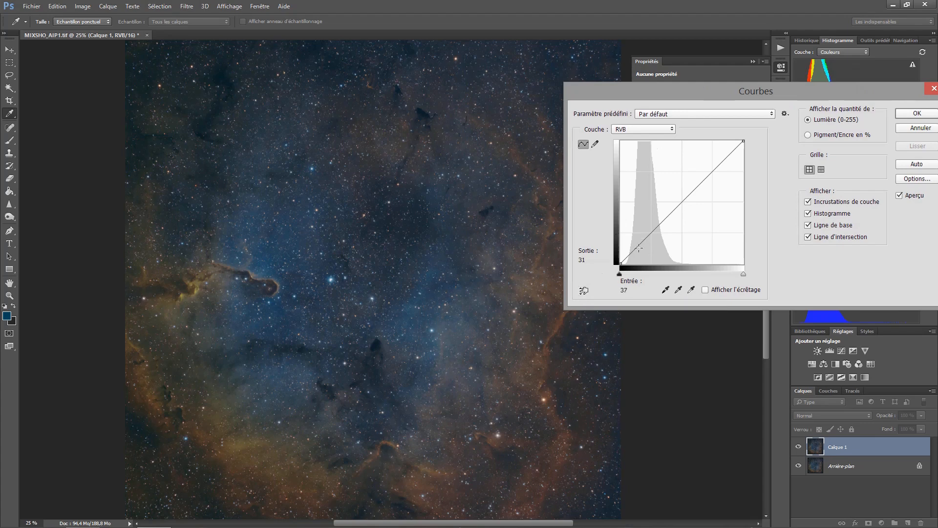
pyautogui.click(584, 290)
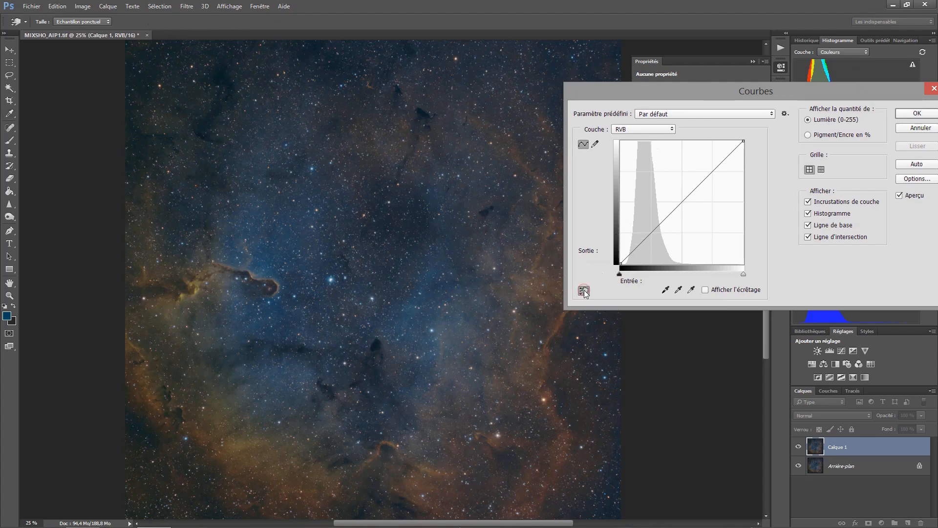
pyautogui.click(335, 276)
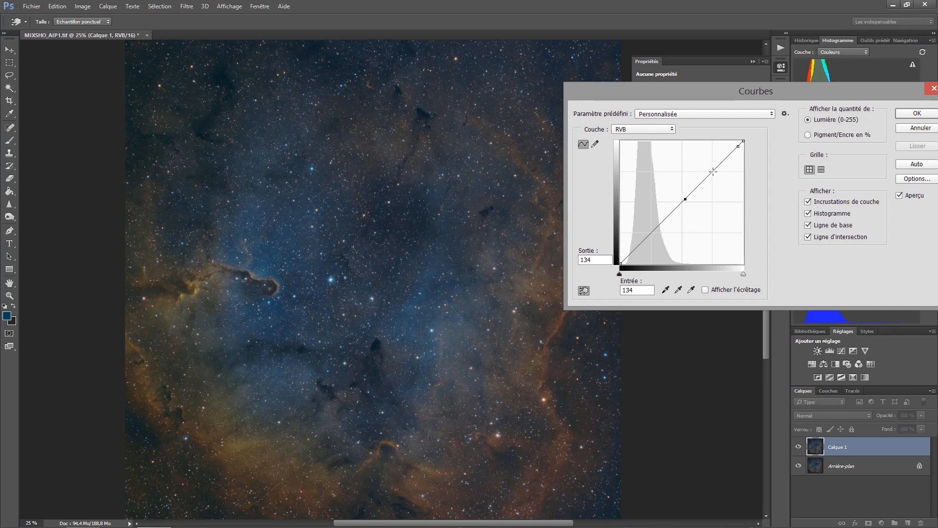
pyautogui.click(713, 171)
pyautogui.keyDown('ctrl'); pyautogui.click(618, 392); pyautogui.keyUp('ctrl')
pyautogui.moveTo(617, 393); pyautogui.dragTo(617, 398)
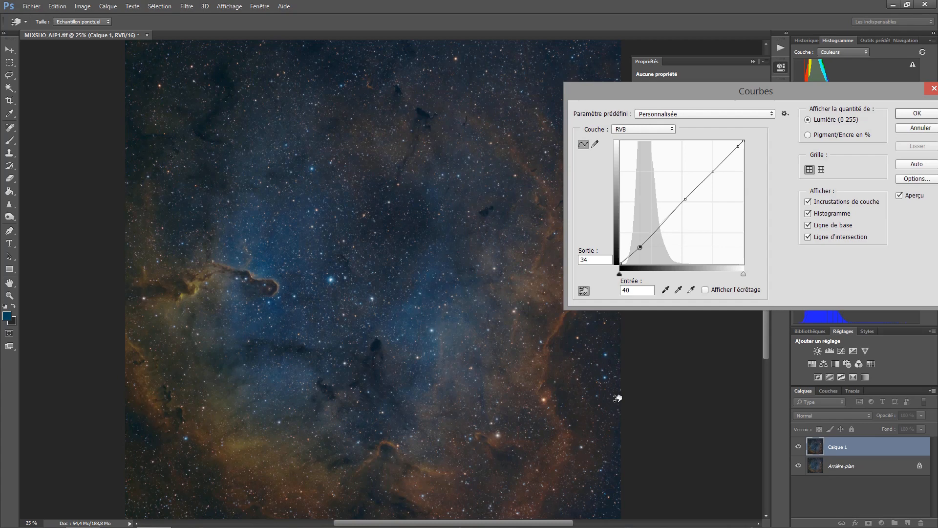
# Step: Raise the RGB curve slightly at the bright nebula tone, compare with the preview off, and apply the curve
pyautogui.keyDown('ctrl'); pyautogui.click(235, 445); pyautogui.keyUp('ctrl')
pyautogui.press('Up')
pyautogui.press('Up')
pyautogui.press('Up')
pyautogui.press('Up')
pyautogui.press('Up')
pyautogui.press('Up')
pyautogui.press('Up')
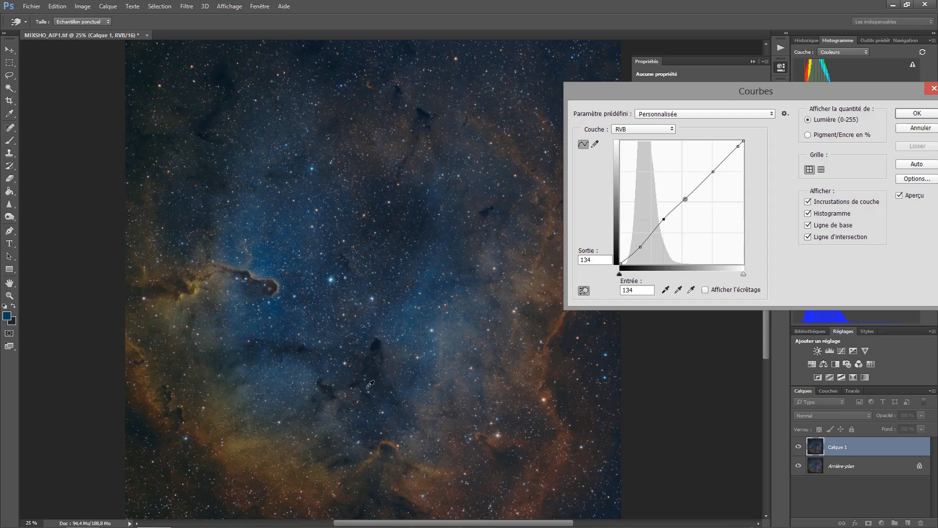
pyautogui.click(899, 196)
pyautogui.click(899, 196)
pyautogui.click(923, 114)
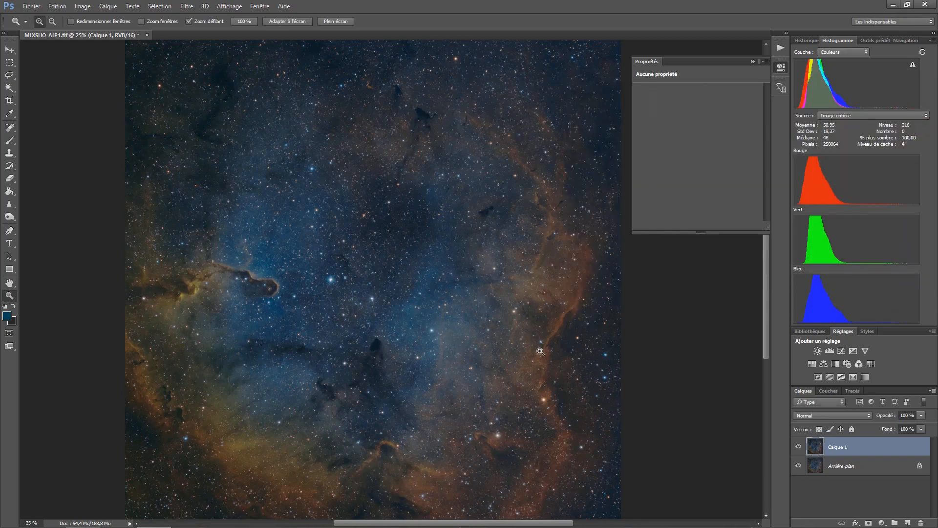
pyautogui.click(486, 146)
pyautogui.press('alt')
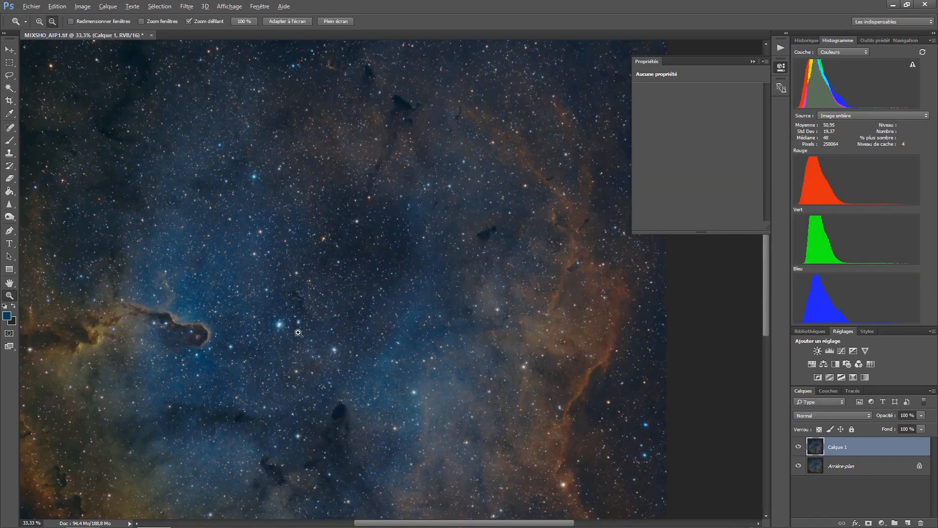
pyautogui.keyDown('alt'); pyautogui.click(298, 333); pyautogui.keyUp('alt')
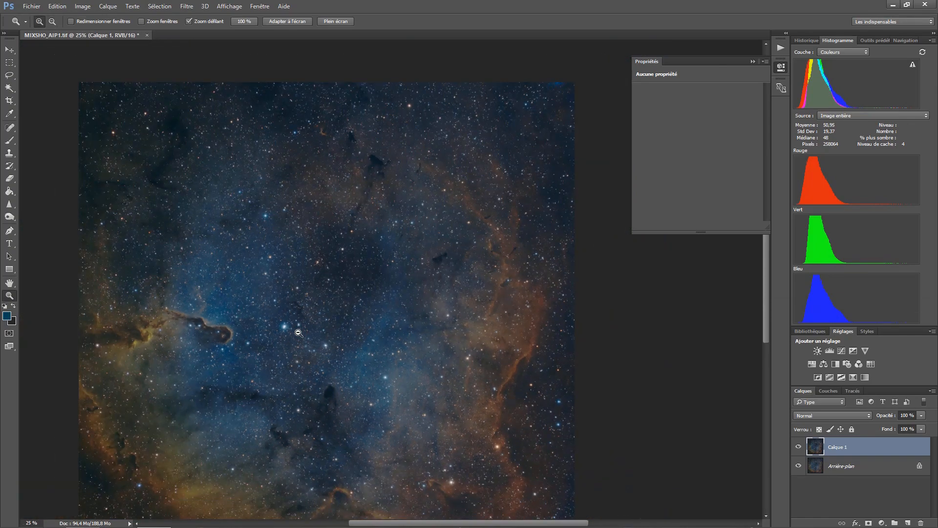
pyautogui.keyDown('alt'); pyautogui.click(312, 348); pyautogui.keyUp('alt')
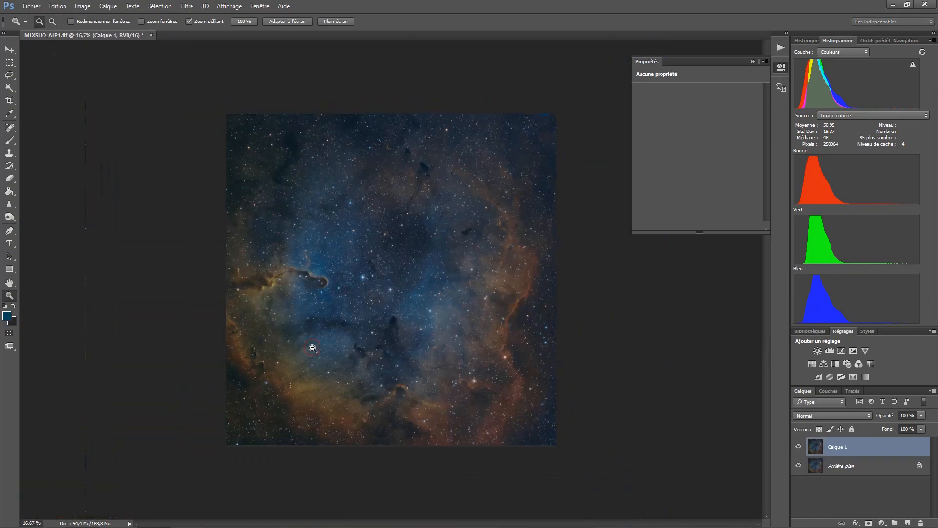
pyautogui.click(382, 289)
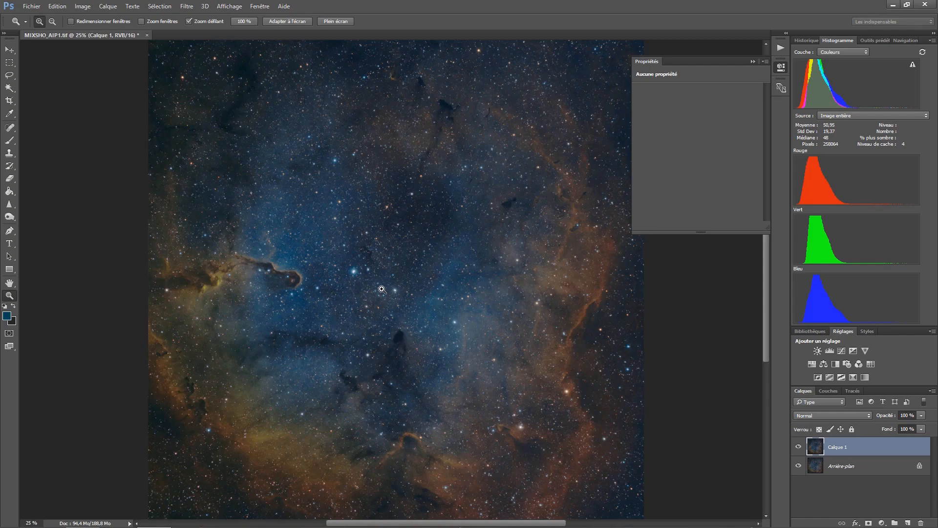
# Step: Select the orange nebula areas by colour range, sampling the lower-left cloud with a tolerance of 62
pyautogui.click(160, 6)
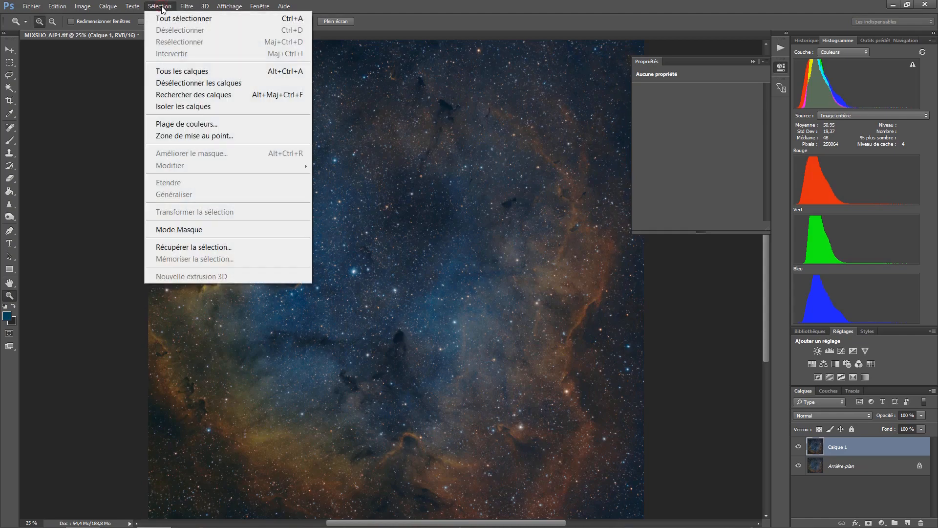
pyautogui.click(194, 125)
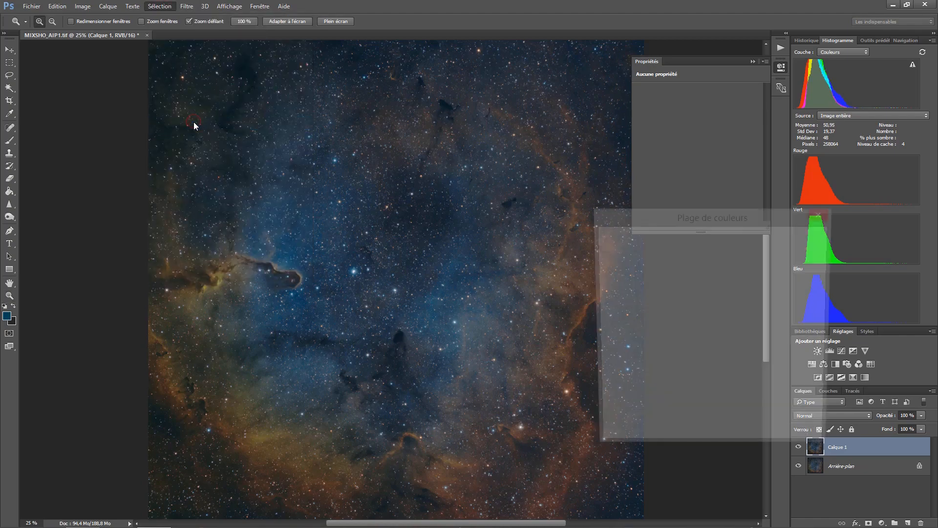
pyautogui.click(158, 7)
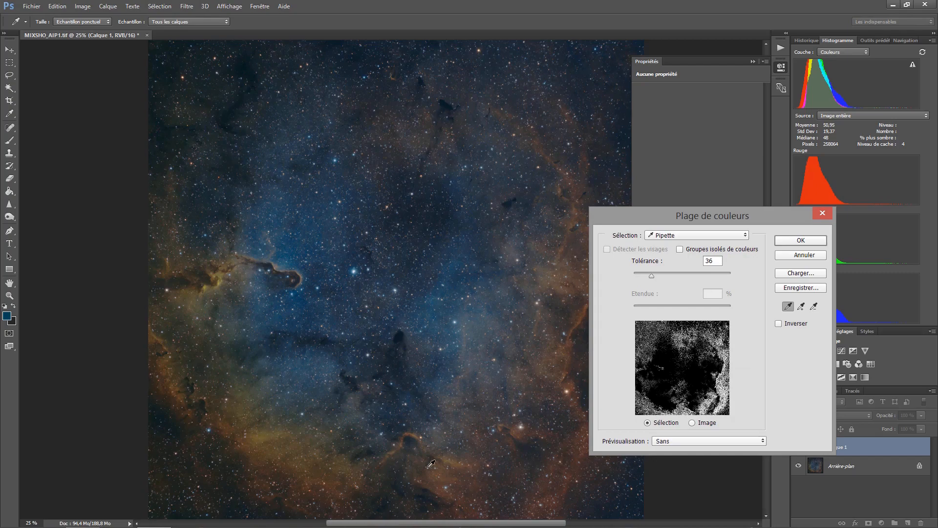
pyautogui.click(255, 462)
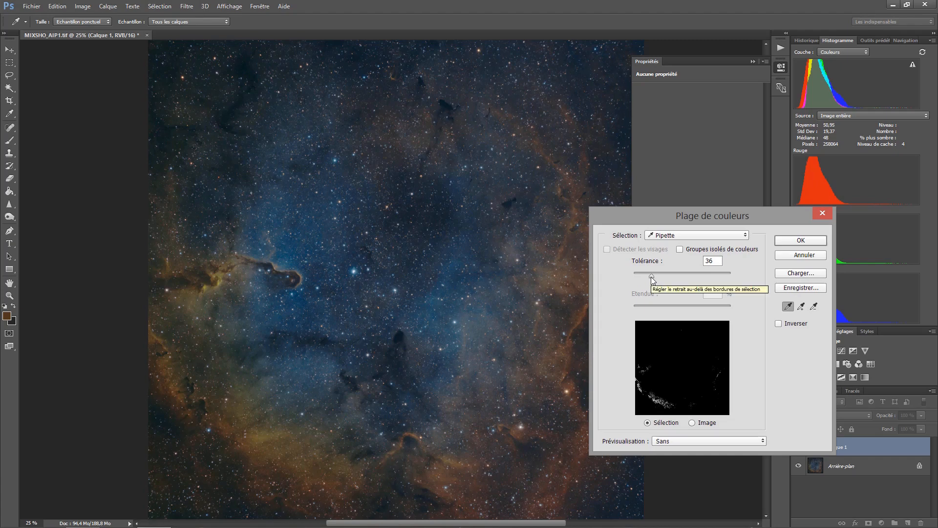
pyautogui.moveTo(651, 277); pyautogui.dragTo(663, 274)
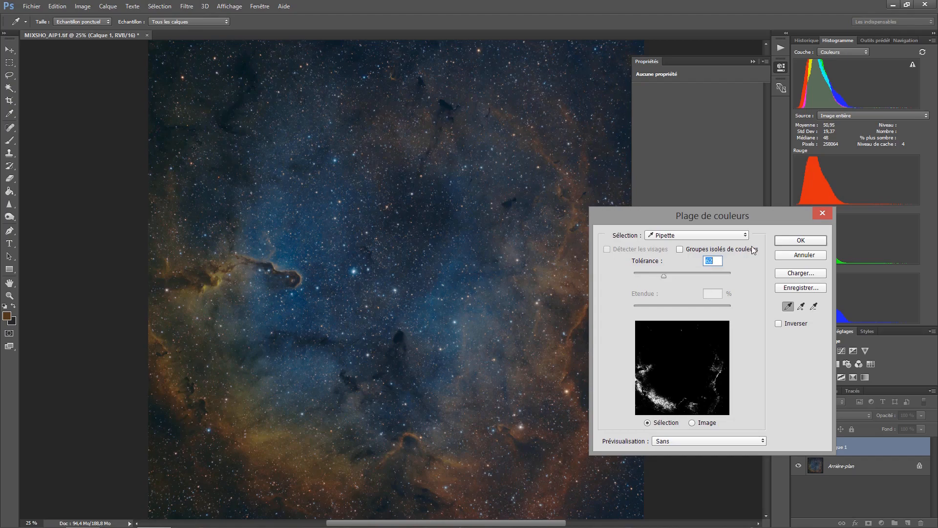
pyautogui.click(793, 242)
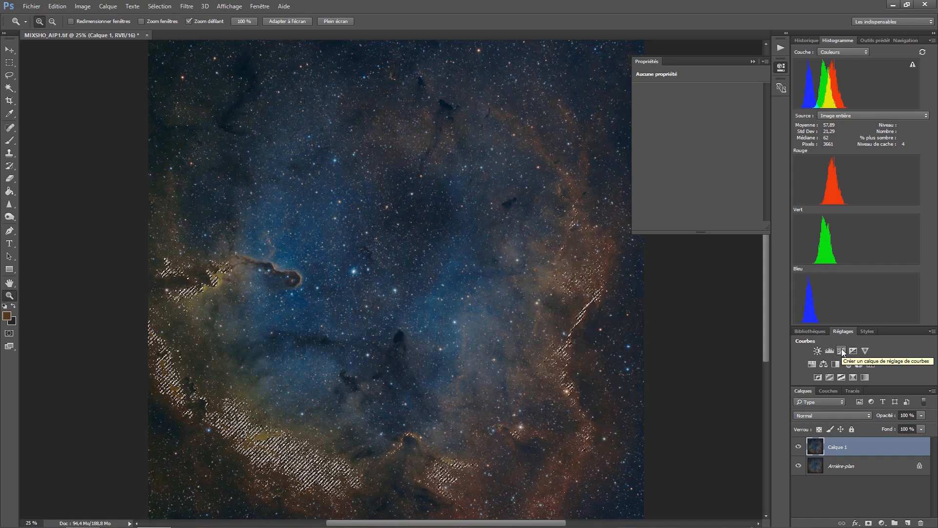
# Step: Add a Curves adjustment layer masked by the orange colour selection
pyautogui.click(881, 522)
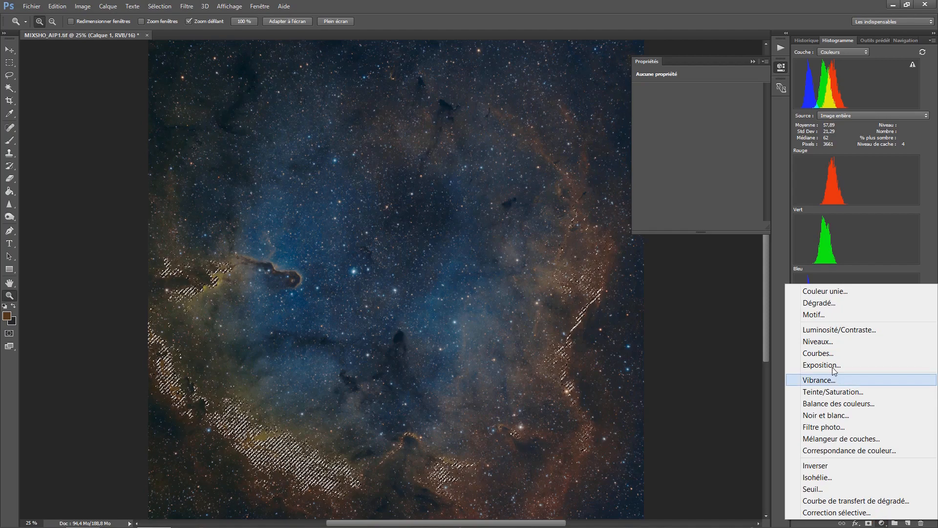
pyautogui.click(832, 358)
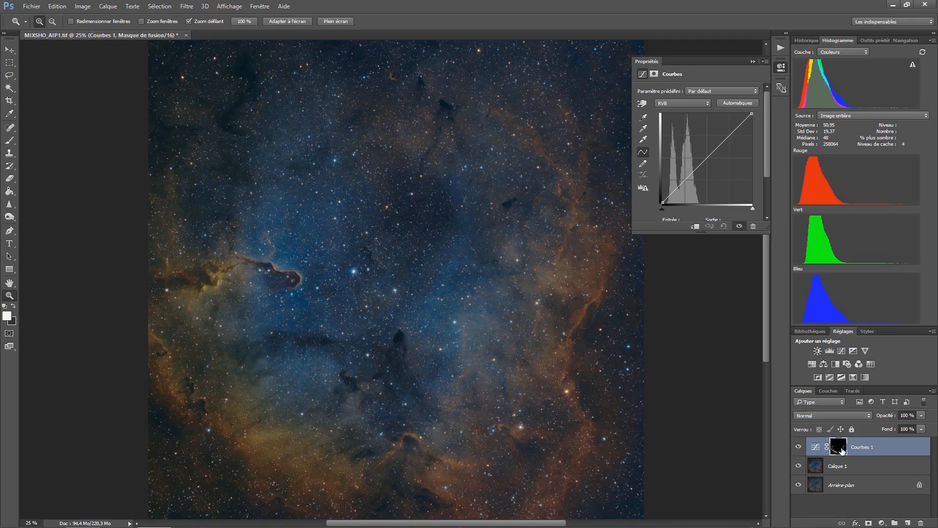
pyautogui.click(815, 450)
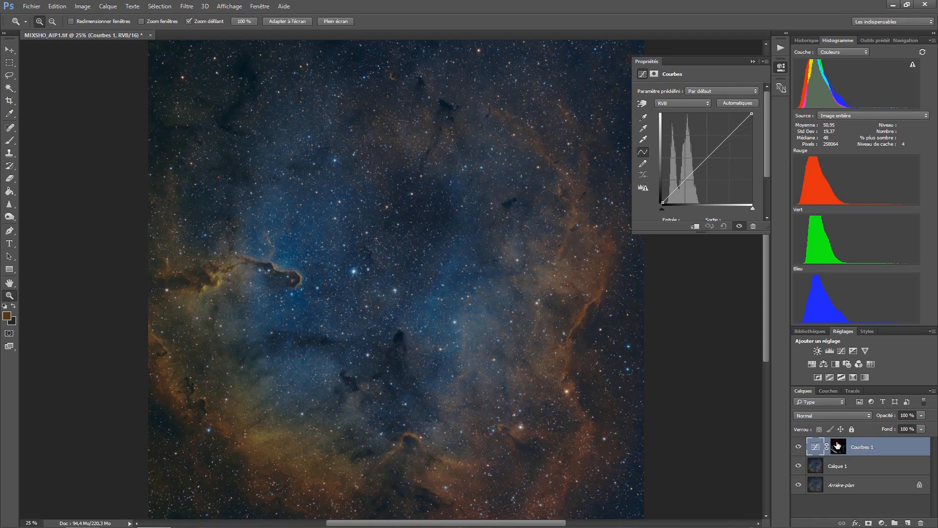
# Step: Display the Curves layer's mask on its own and feather its edges slightly
pyautogui.click(837, 444)
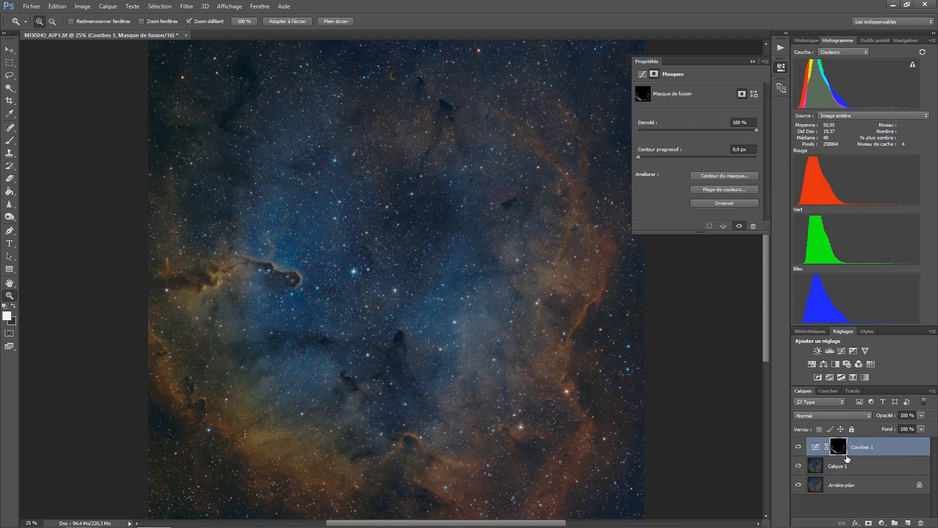
pyautogui.keyDown('alt'); pyautogui.click(837, 450); pyautogui.keyUp('alt')
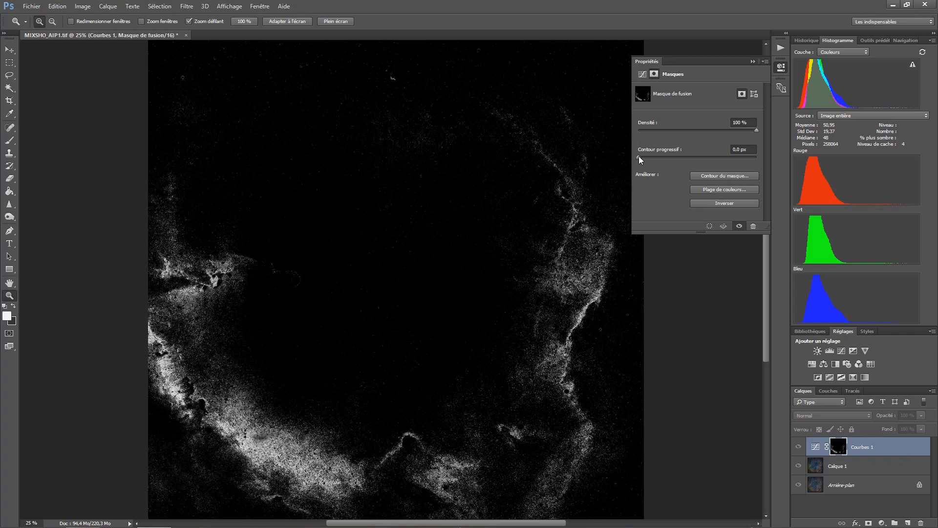
pyautogui.click(638, 156)
pyautogui.moveTo(647, 157); pyautogui.dragTo(661, 156)
# Step: Lower the adjustment layer's Vert channel curve slightly at the orange tone sampled in the lower-left nebula
pyautogui.click(815, 448)
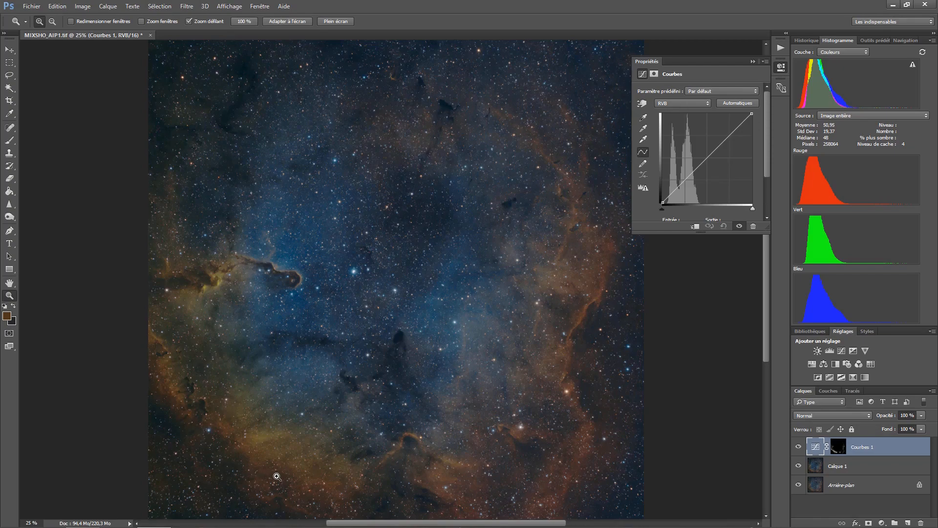
pyautogui.click(695, 104)
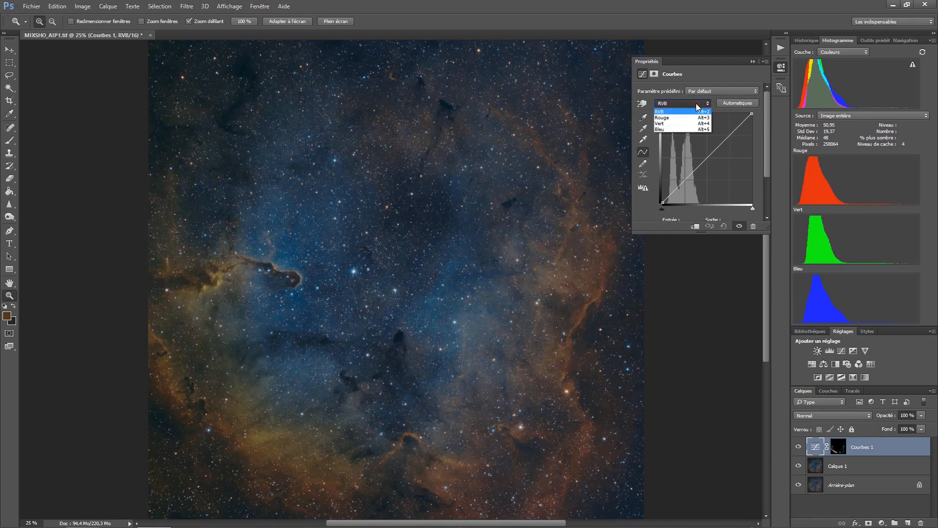
pyautogui.click(679, 124)
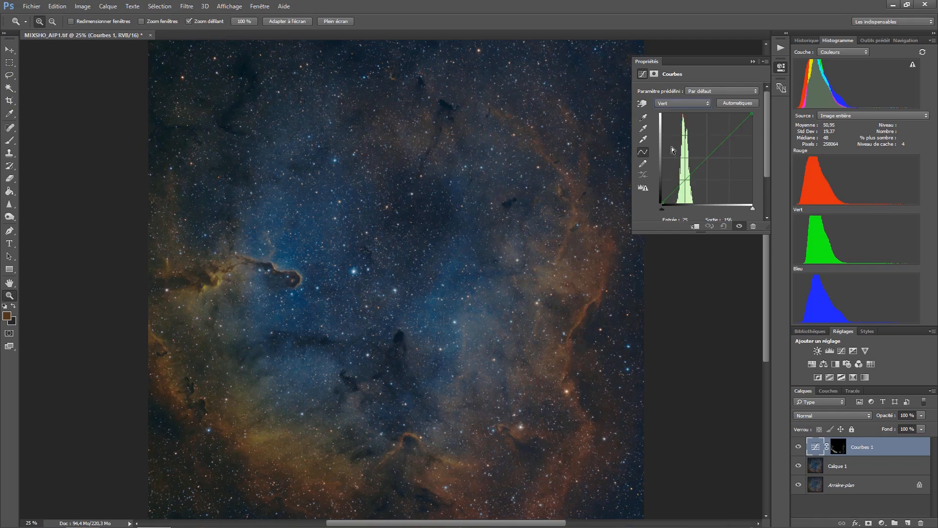
pyautogui.click(643, 103)
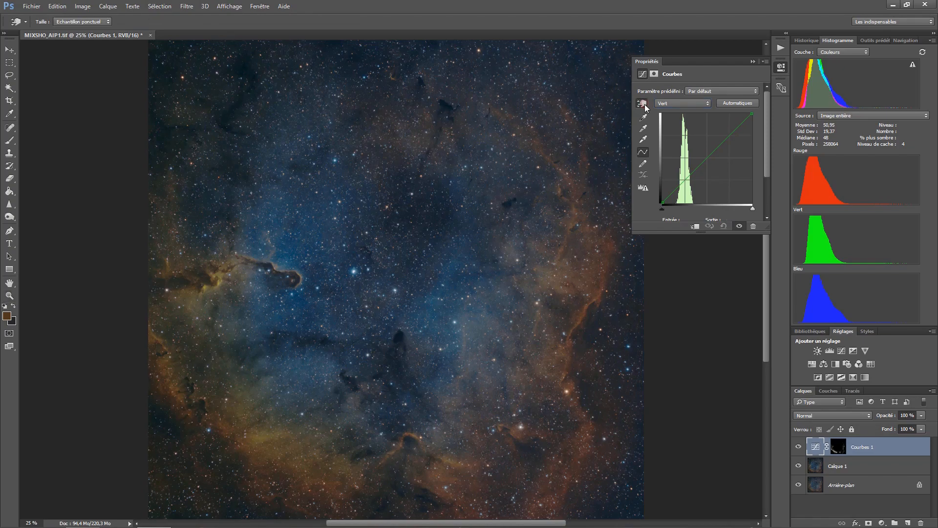
pyautogui.click(258, 463)
pyautogui.moveTo(258, 464); pyautogui.dragTo(257, 469)
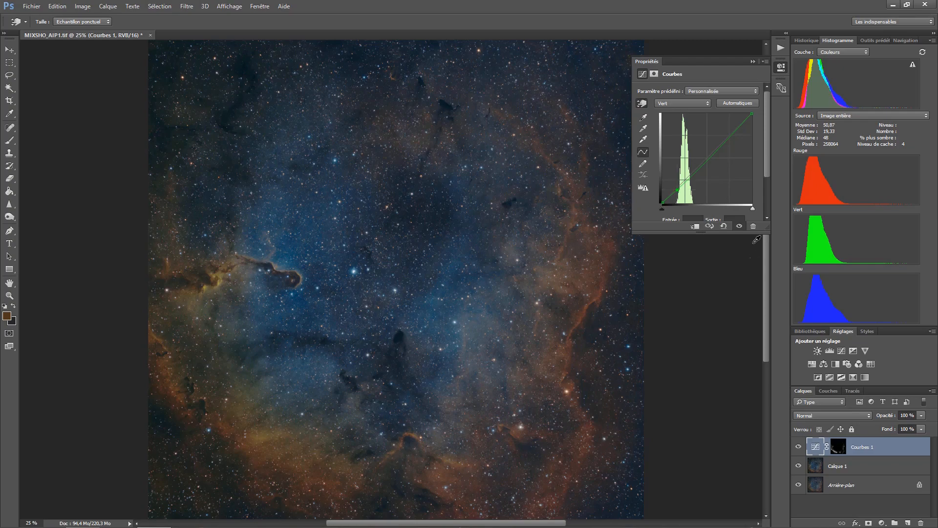
# Step: Anchor the Vert curve with a second point at a brighter nebula tone and compare the image with and without the adjustment
pyautogui.click(738, 228)
pyautogui.moveTo(269, 431); pyautogui.dragTo(268, 432)
pyautogui.click(740, 226)
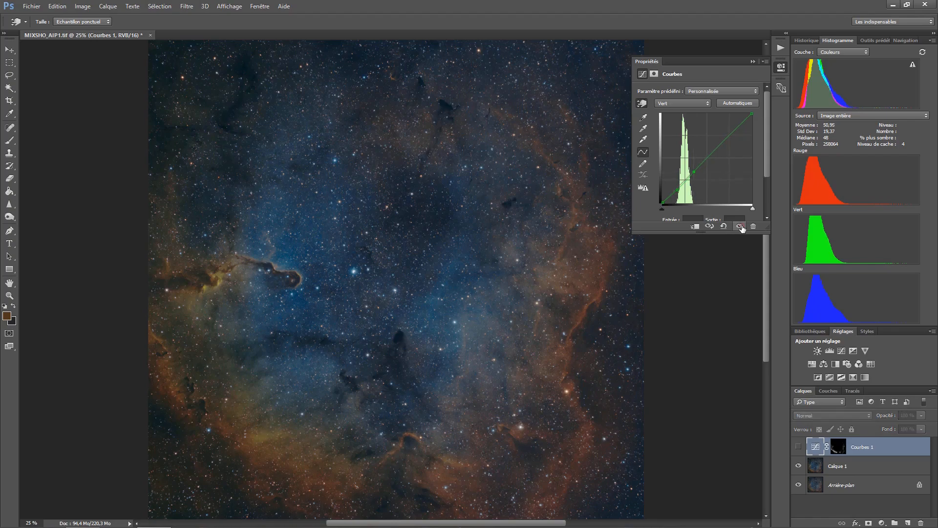
pyautogui.click(740, 226)
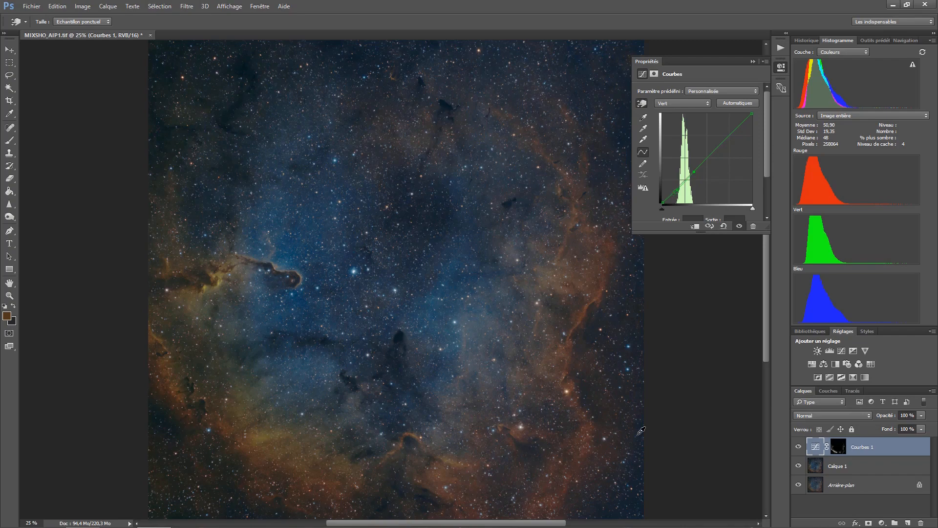
# Step: Set the Courbes 1 layer's blend mode to Couleur and compare the image with and without the adjustment
pyautogui.click(801, 415)
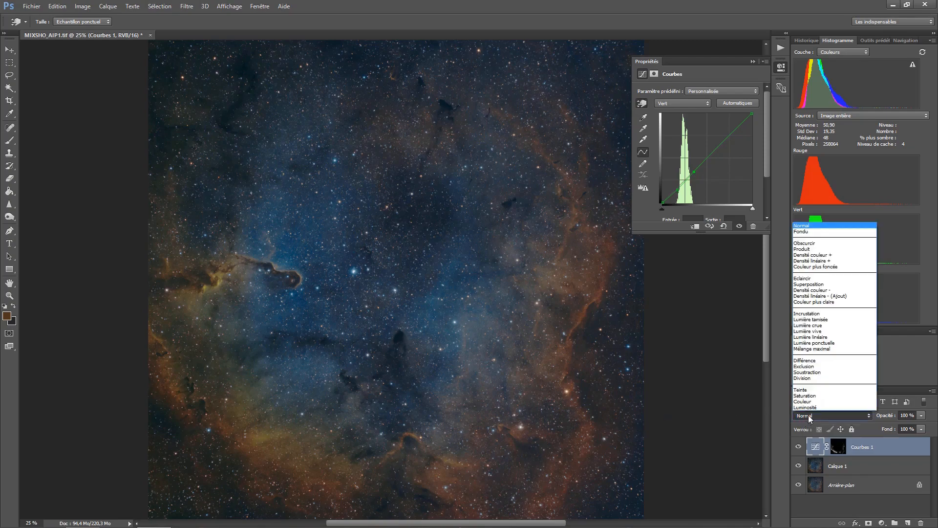
pyautogui.click(810, 402)
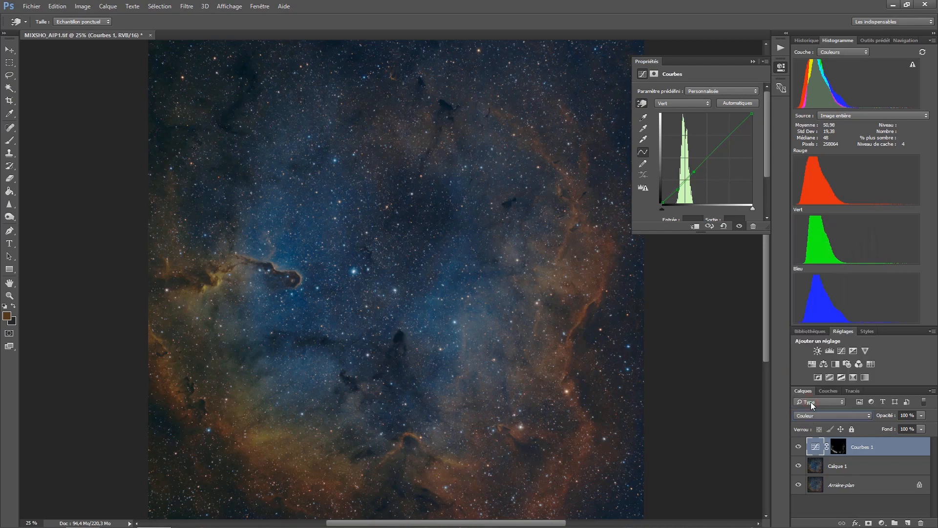
pyautogui.click(738, 227)
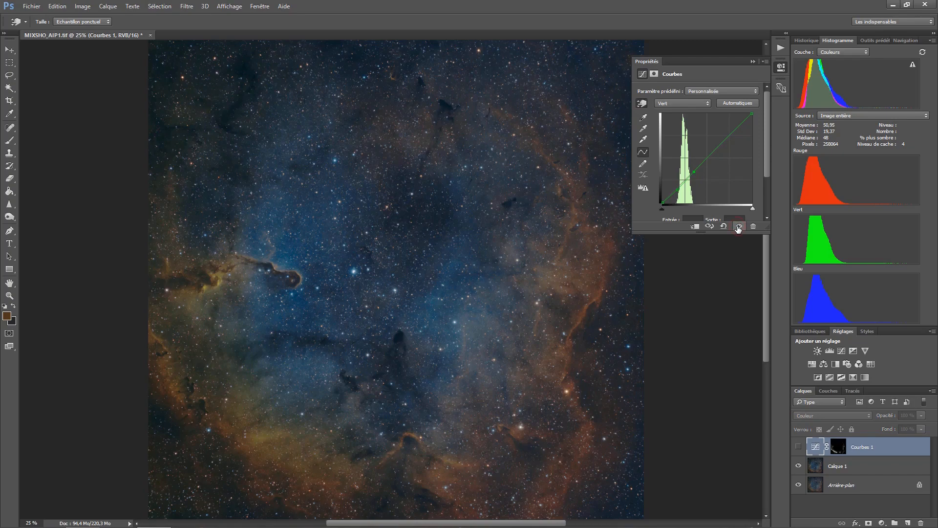
pyautogui.click(738, 226)
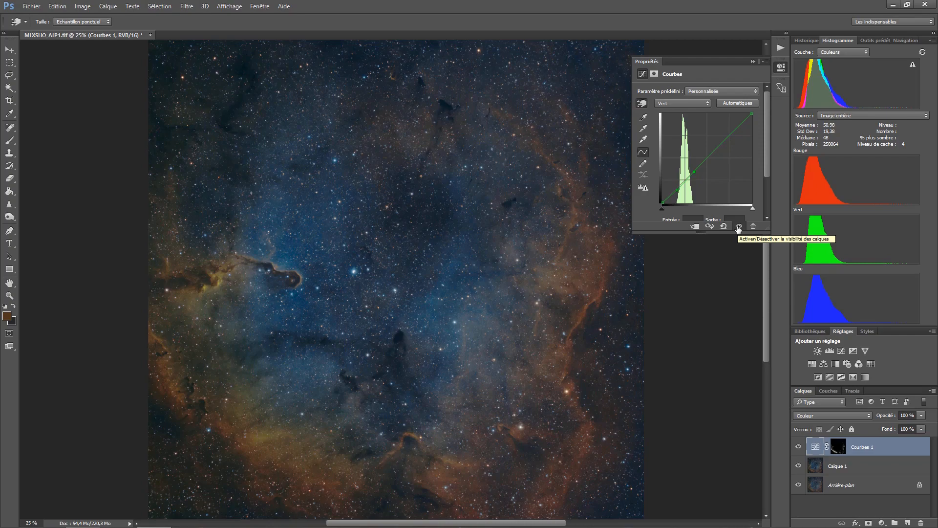
pyautogui.click(738, 227)
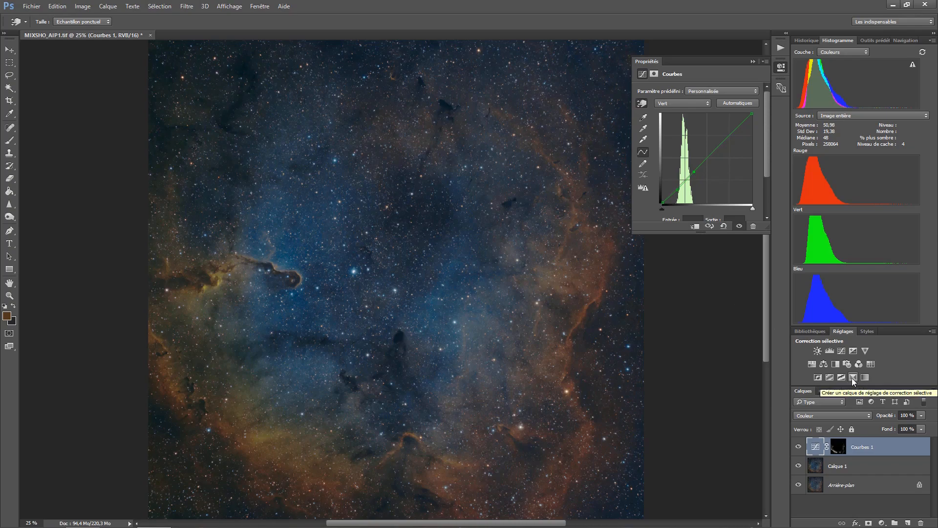
# Step: Add a Selective Color (Correction sélective) adjustment layer above Courbes 1 and clip it to that layer
pyautogui.click(117, 7)
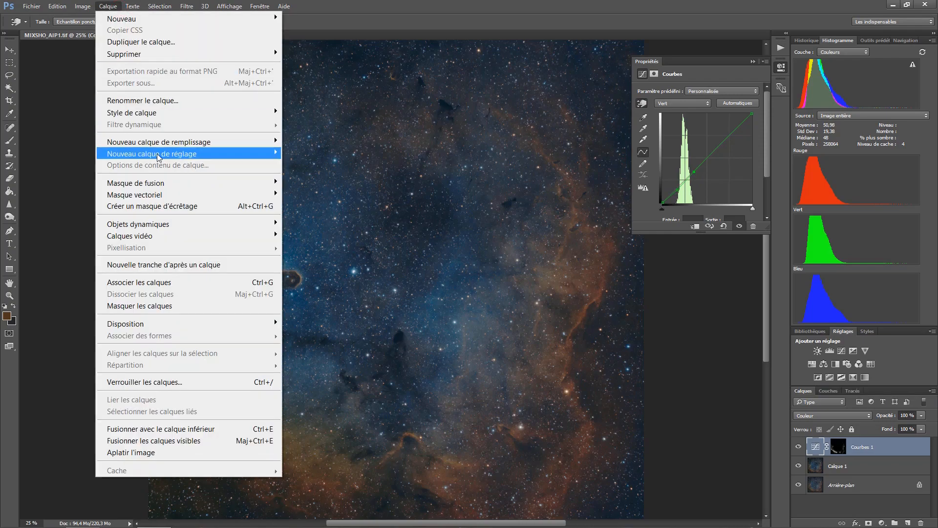
pyautogui.moveTo(158, 156)
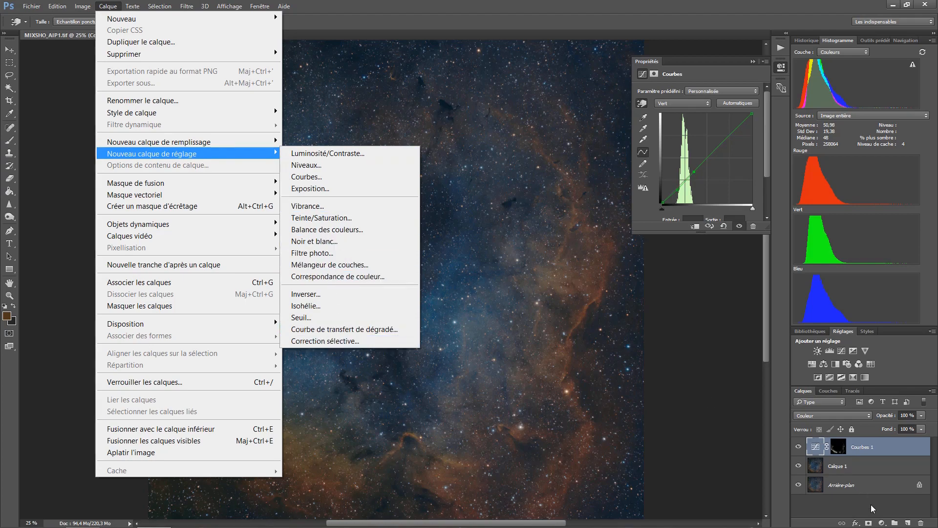
pyautogui.click(882, 523)
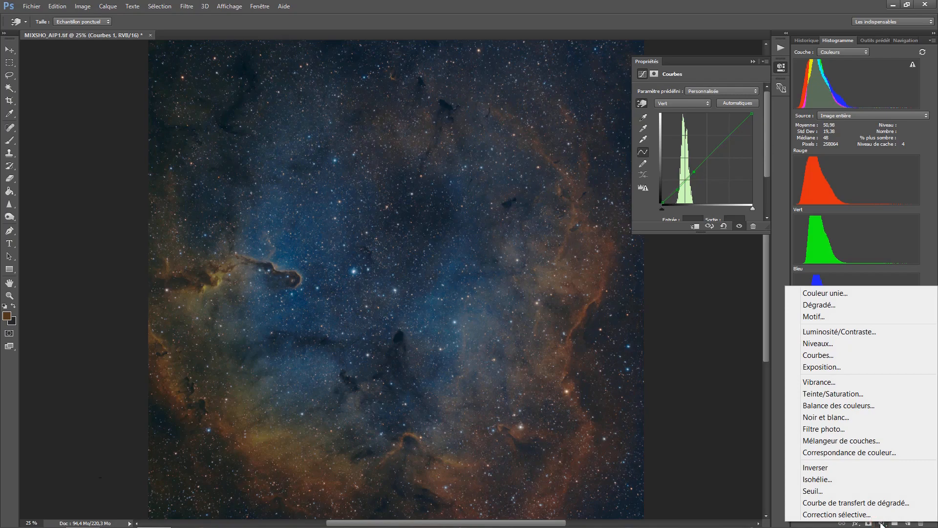
pyautogui.click(836, 514)
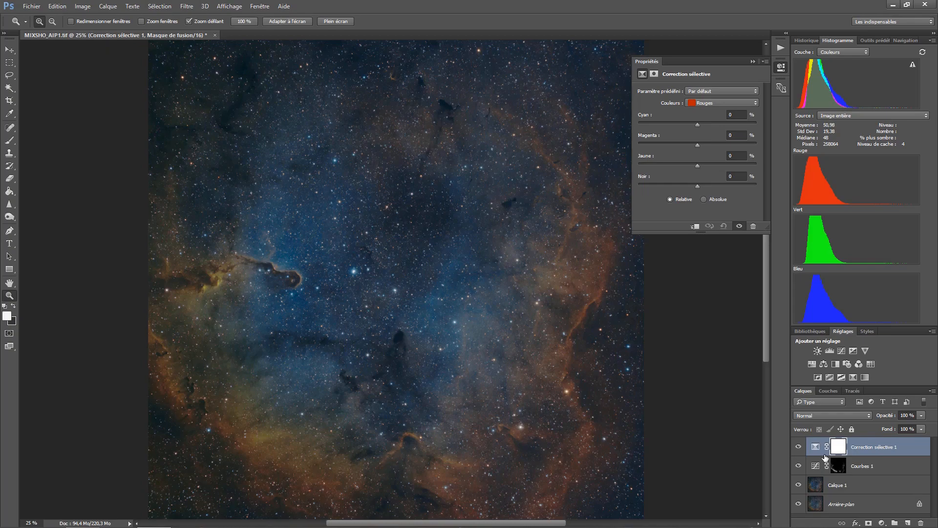
pyautogui.press('alt')
pyautogui.press('alt')
pyautogui.keyDown('alt'); pyautogui.click(818, 456); pyautogui.keyUp('alt')
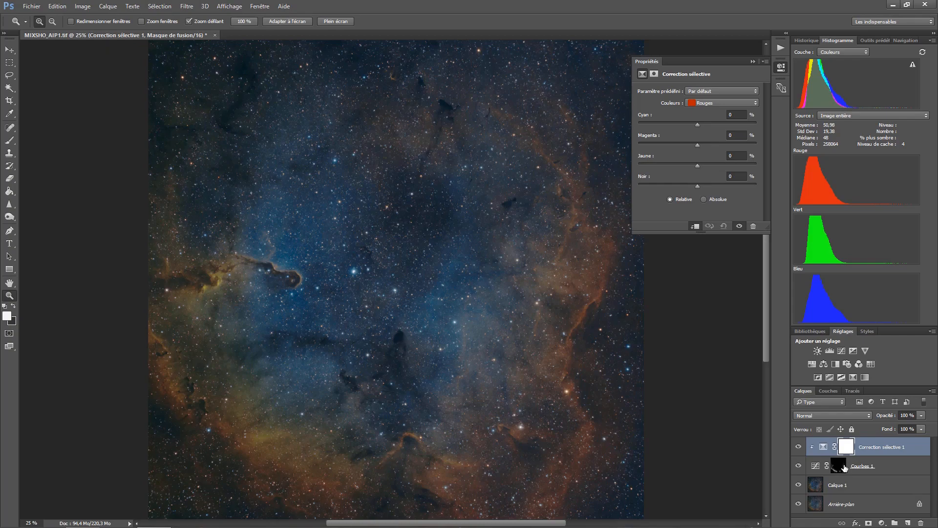
# Step: Reduce cyan and fine-tune magenta in the Jaunes range of the Selective Color layer, comparing the image with and without it
pyautogui.click(722, 102)
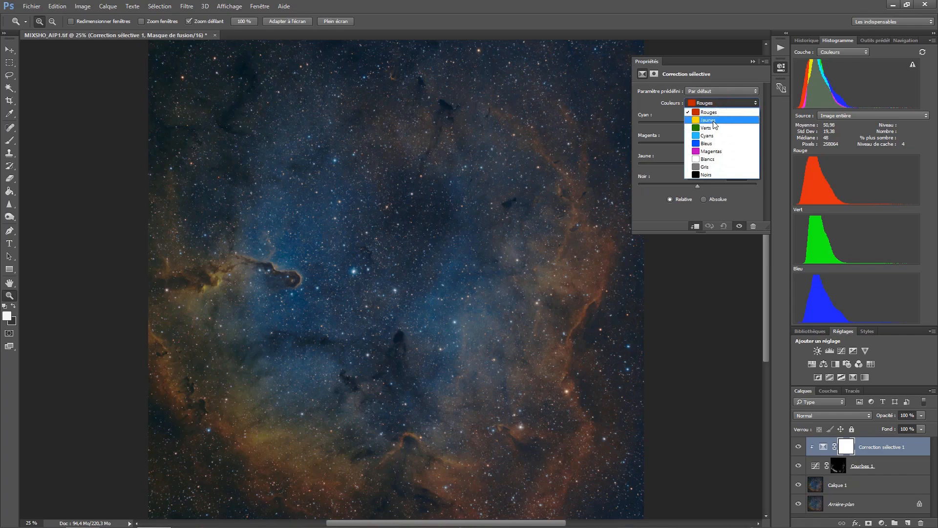
pyautogui.click(714, 120)
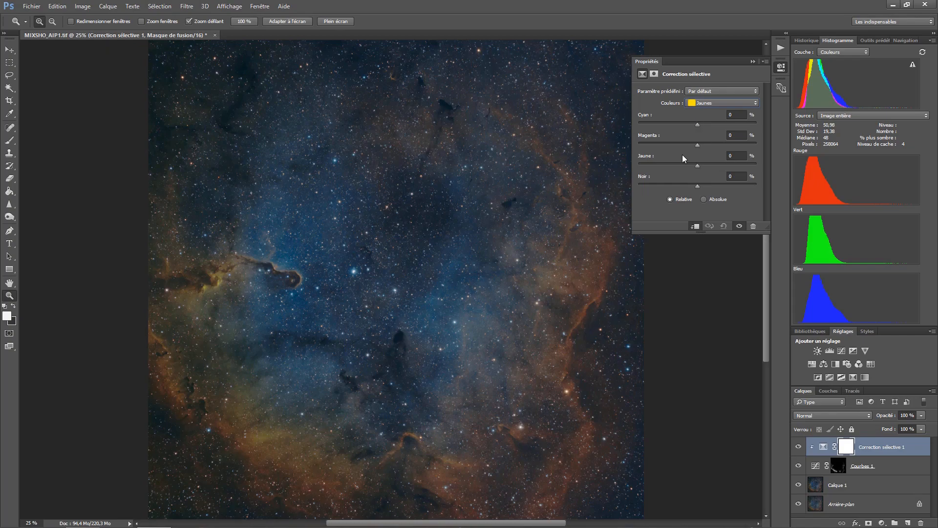
pyautogui.click(698, 124)
pyautogui.moveTo(694, 144); pyautogui.dragTo(696, 143)
pyautogui.click(738, 227)
pyautogui.click(738, 226)
pyautogui.click(739, 227)
pyautogui.click(739, 227)
# Step: Try cyan and yellow shifts in the Bleus range of the Selective Color layer
pyautogui.click(709, 104)
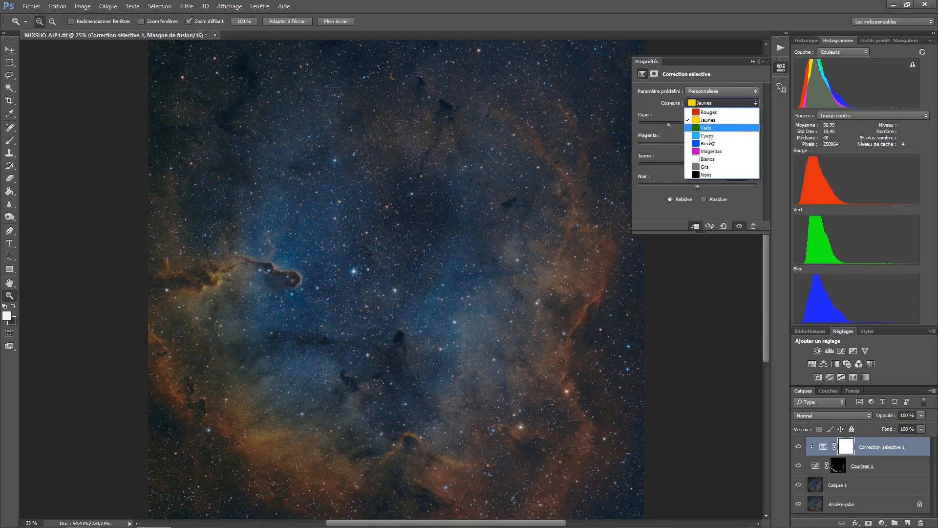
pyautogui.click(710, 144)
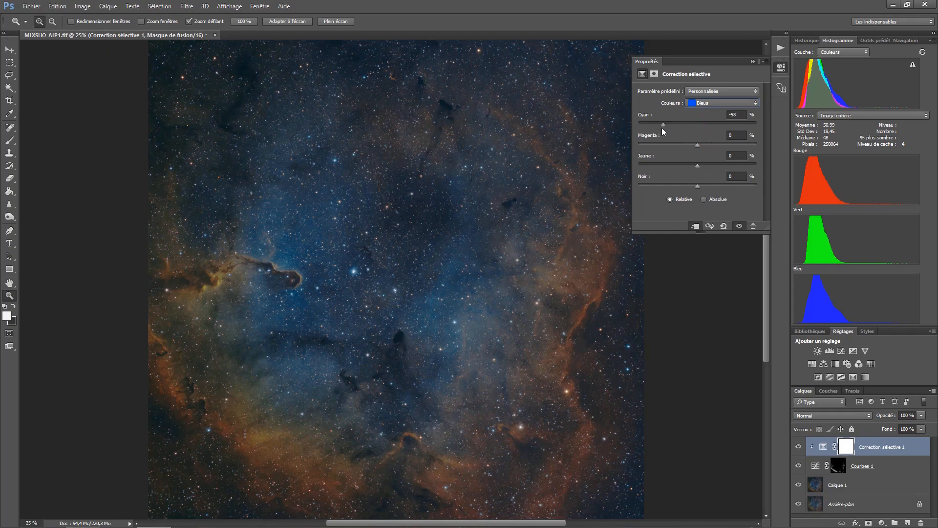
pyautogui.moveTo(661, 127); pyautogui.dragTo(780, 119)
pyautogui.click(676, 125)
pyautogui.moveTo(698, 166); pyautogui.dragTo(625, 166)
# Step: Set cyan to -6% in the Rouges range and compare the image with and without the Selective Color layer
pyautogui.click(726, 105)
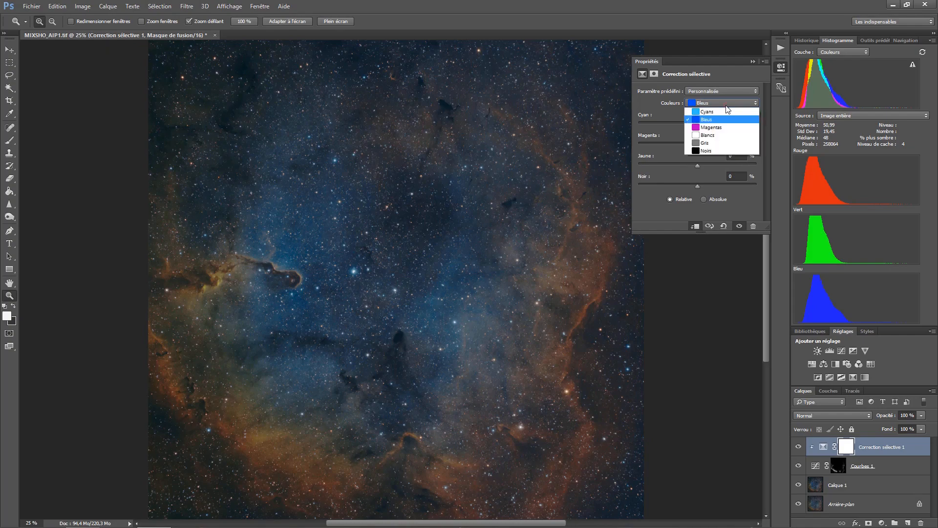
pyautogui.click(724, 110)
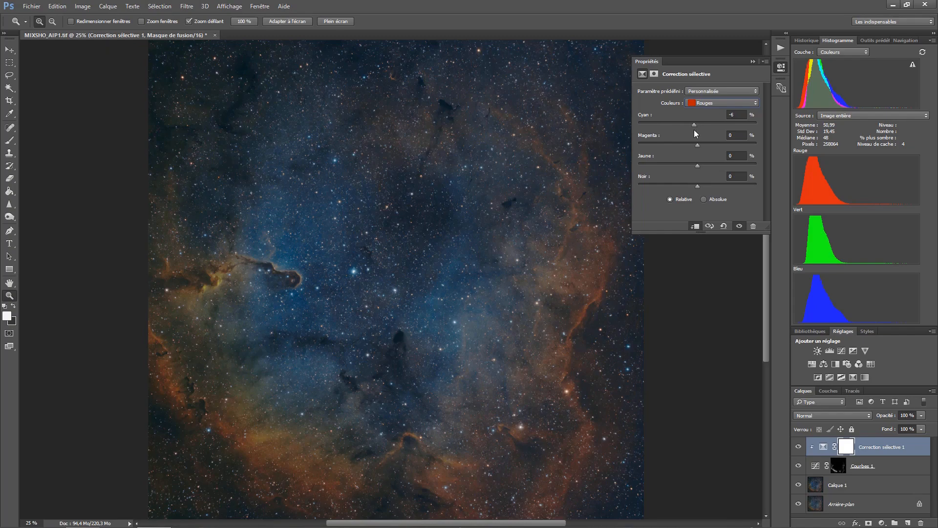
pyautogui.click(740, 225)
pyautogui.click(739, 225)
# Step: Set the Selective Color layer's blend mode to Couleur and compare the image with Courbes 1 hidden and shown
pyautogui.click(807, 413)
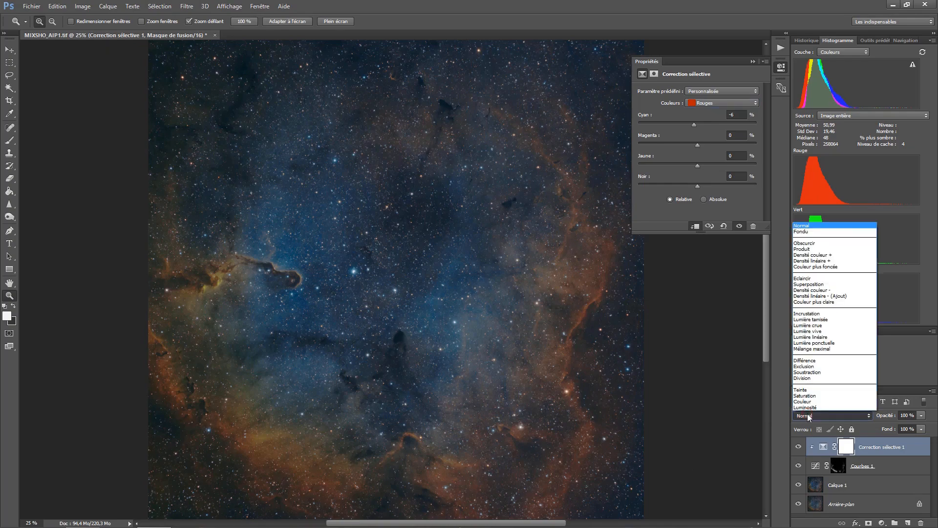
pyautogui.click(814, 401)
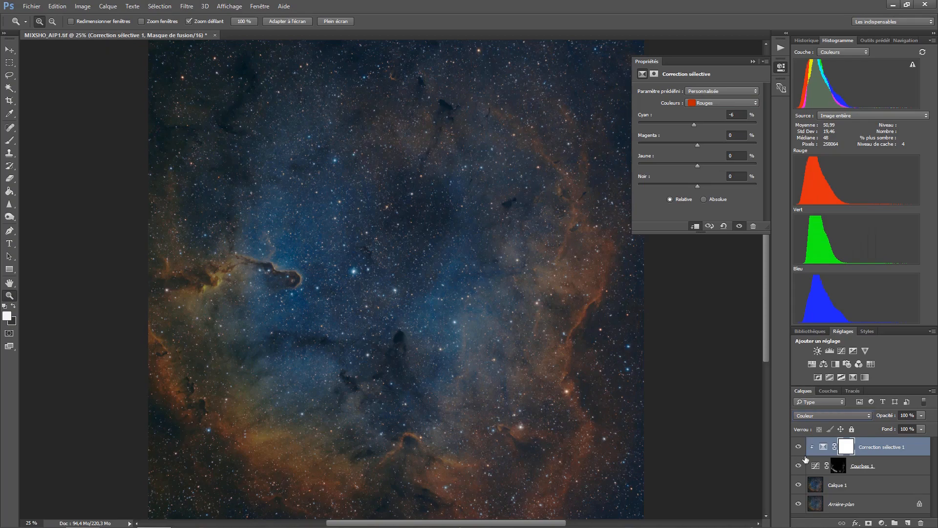
pyautogui.click(798, 467)
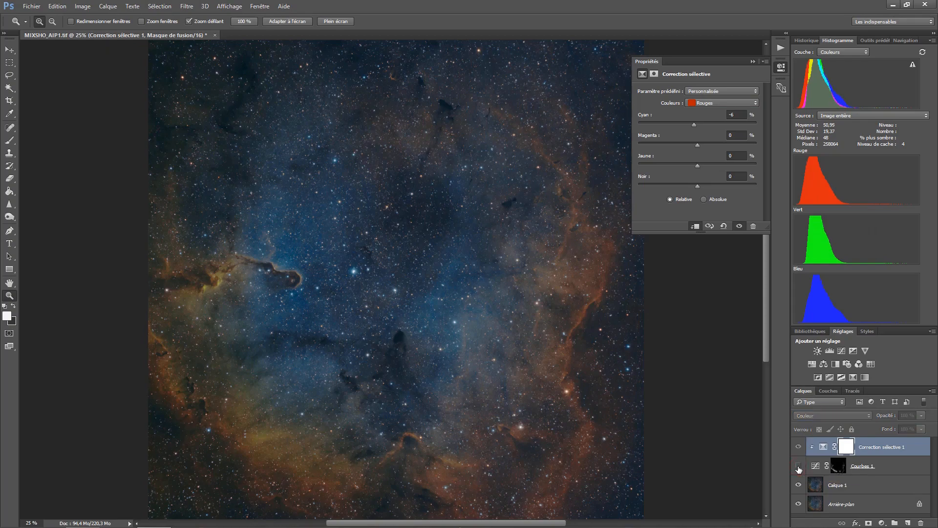
pyautogui.click(798, 467)
pyautogui.click(798, 467)
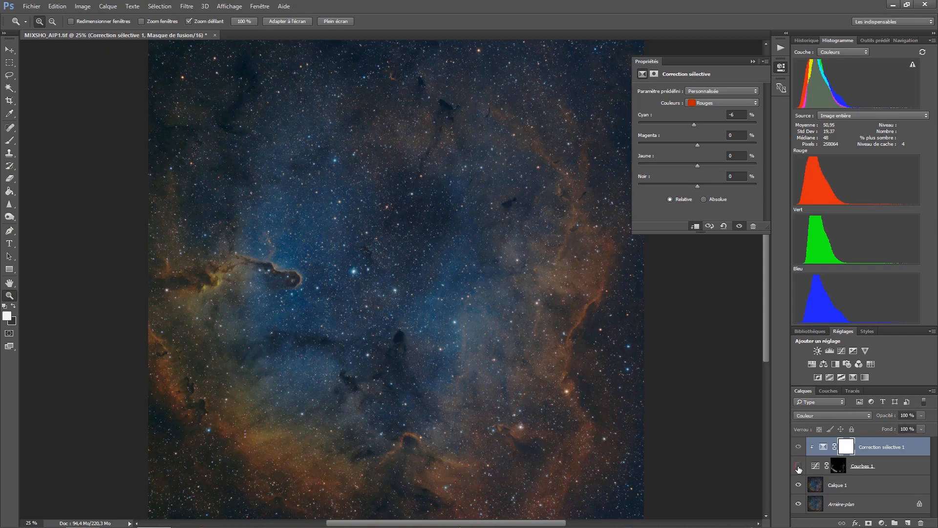
pyautogui.click(798, 467)
# Step: Target the Selective Color adjustment instead of its mask and select the lower-left nebula's yellow tones by colour range with tolerance 103
pyautogui.click(823, 448)
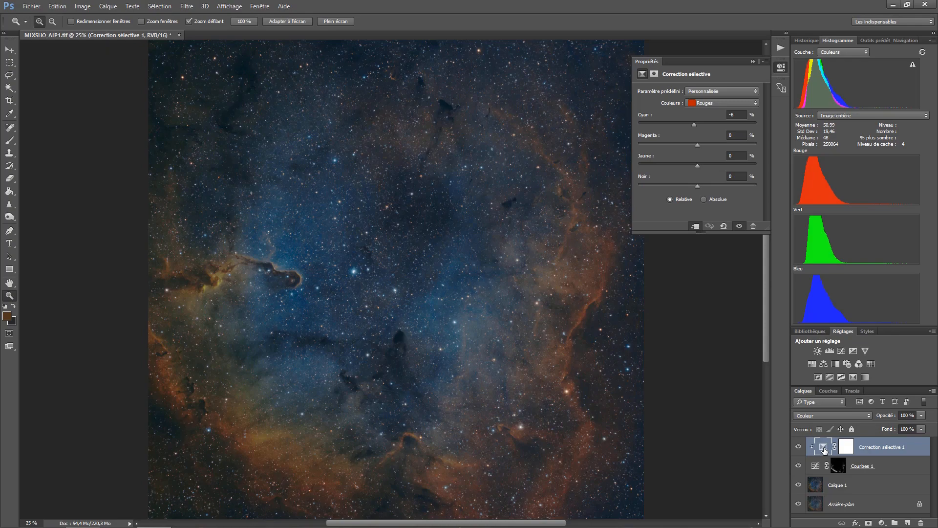
pyautogui.click(847, 447)
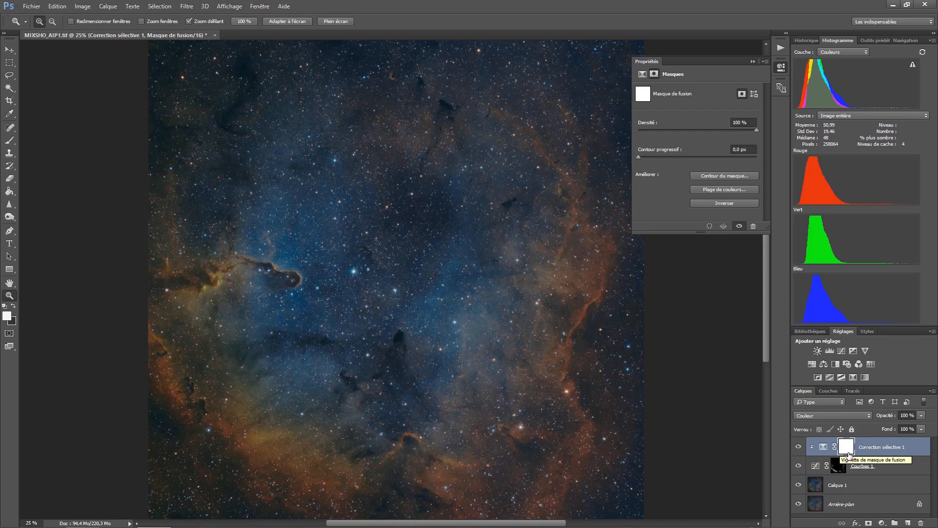
pyautogui.click(824, 447)
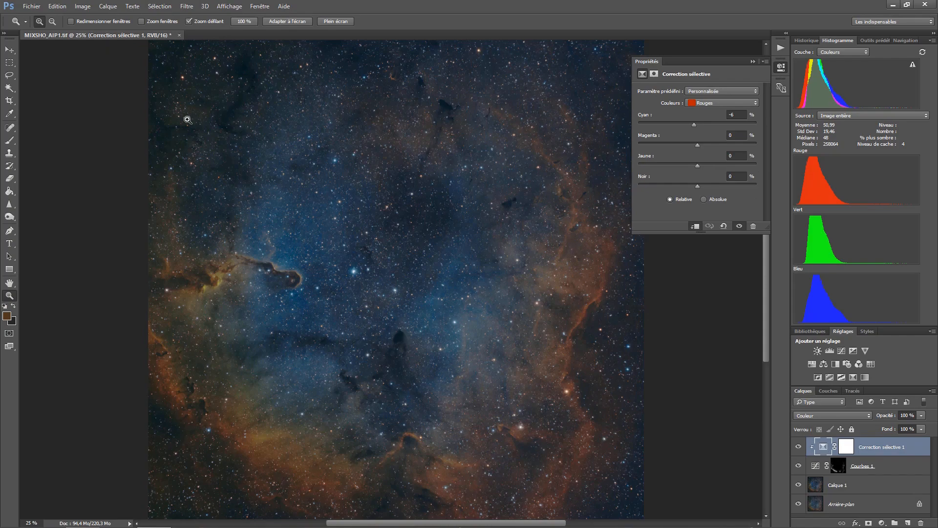
pyautogui.click(160, 6)
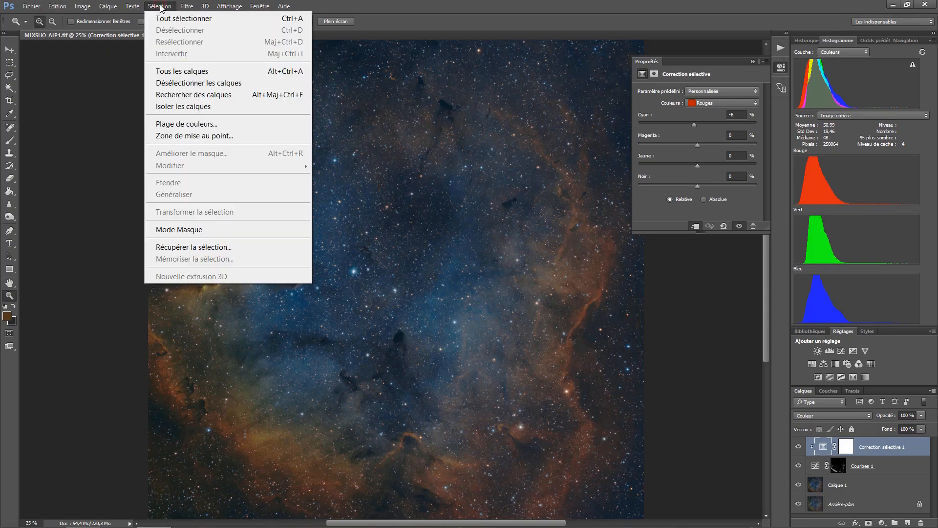
pyautogui.click(223, 123)
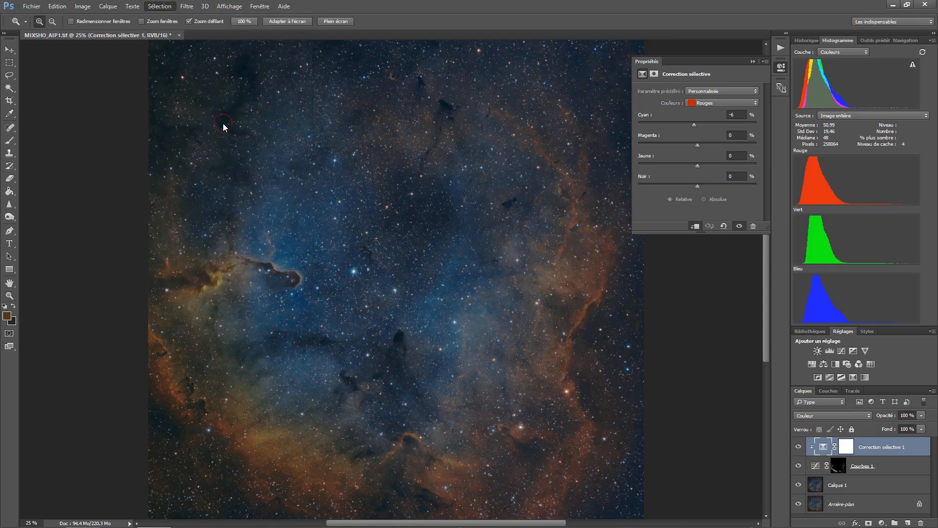
pyautogui.click(267, 432)
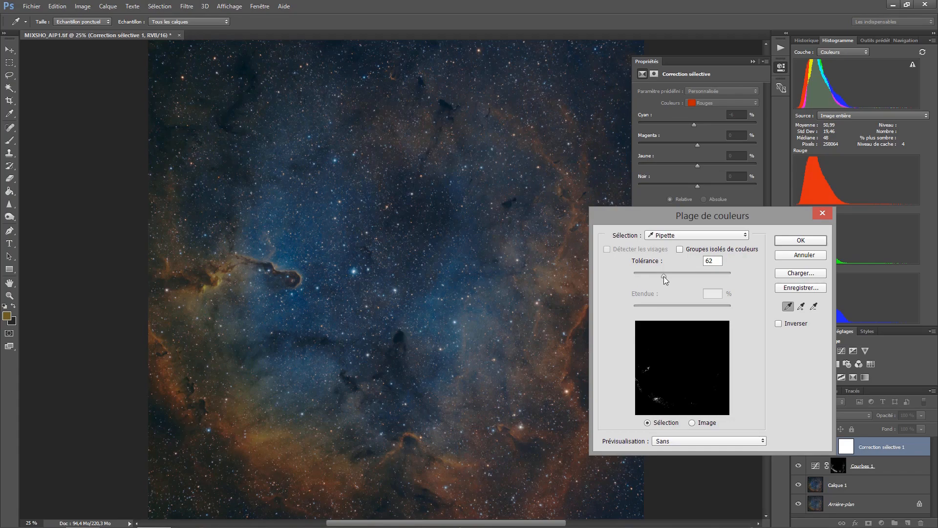
pyautogui.moveTo(664, 277); pyautogui.dragTo(682, 273)
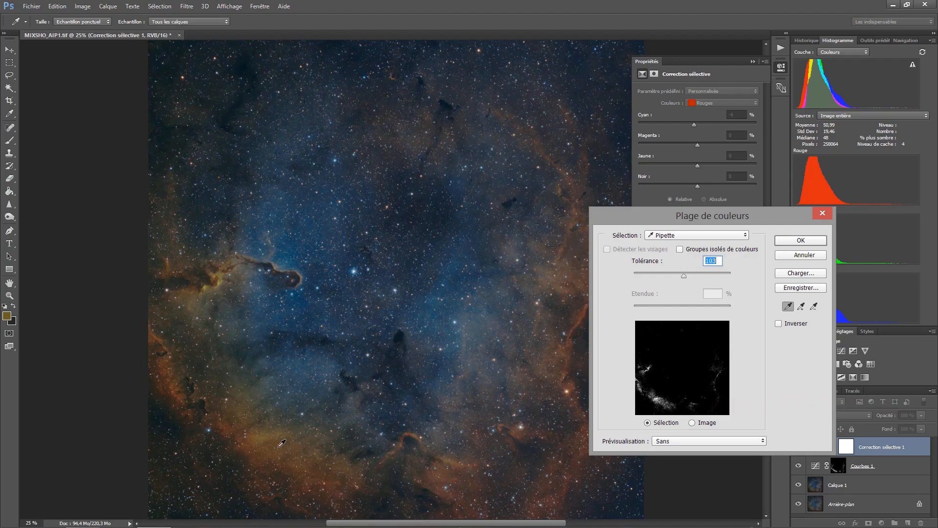
pyautogui.click(809, 242)
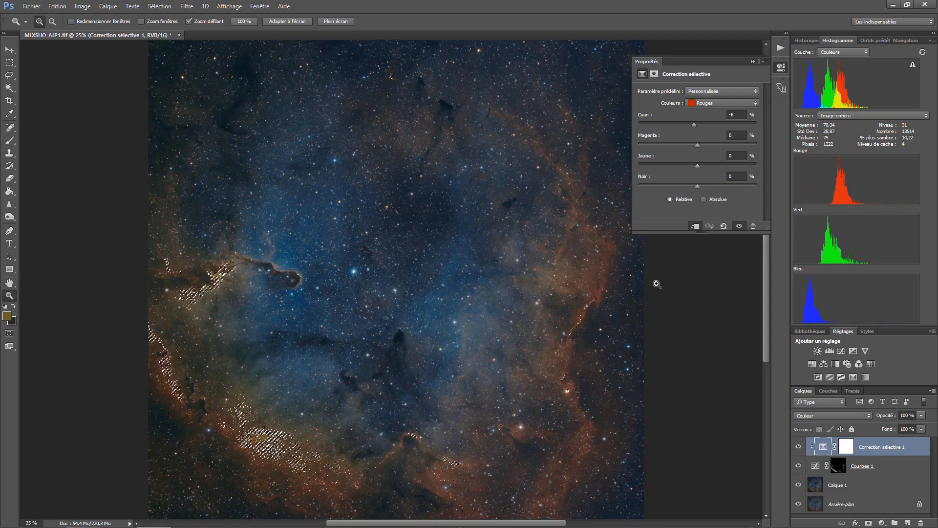
# Step: Add a Curves adjustment layer masked by the yellow colour selection and inspect its mask on its own
pyautogui.click(842, 352)
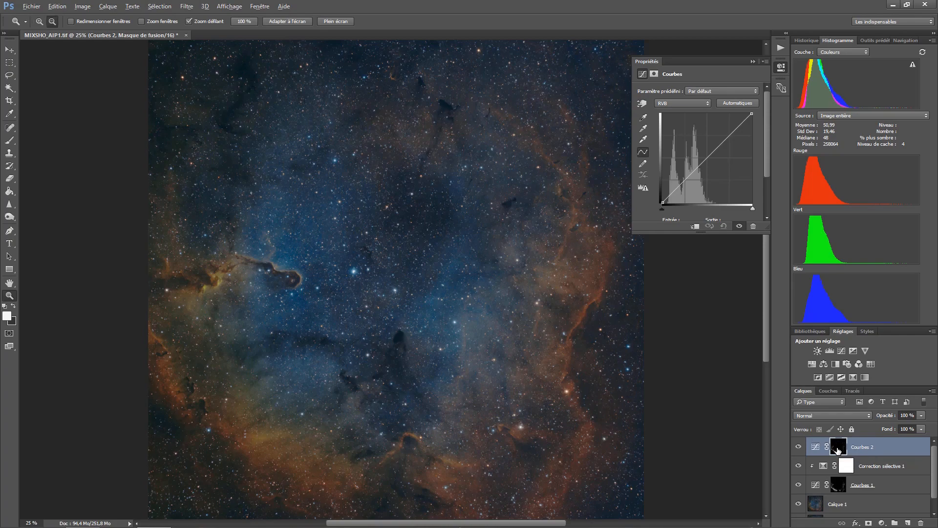
pyautogui.keyDown('alt'); pyautogui.click(838, 450); pyautogui.keyUp('alt')
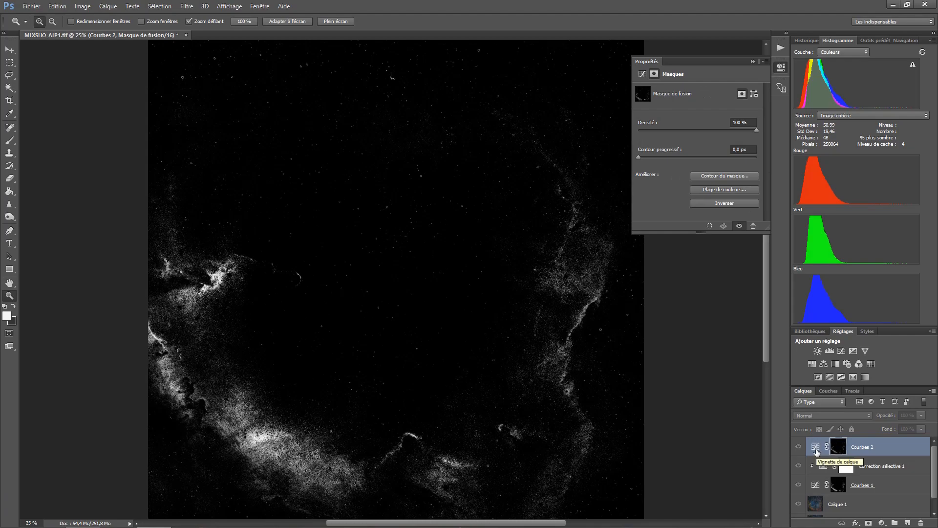
pyautogui.click(815, 450)
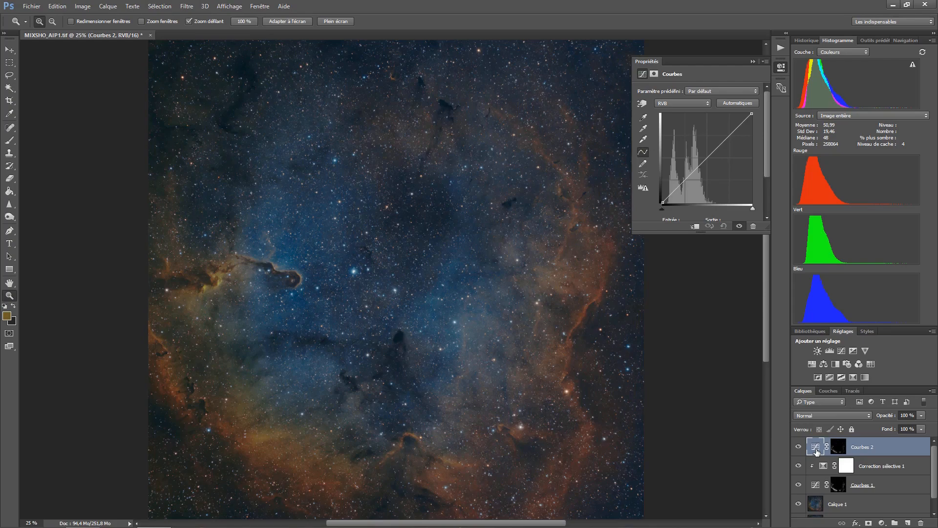
# Step: Feather the Courbes 2 layer's mask by 3.7 px
pyautogui.click(839, 445)
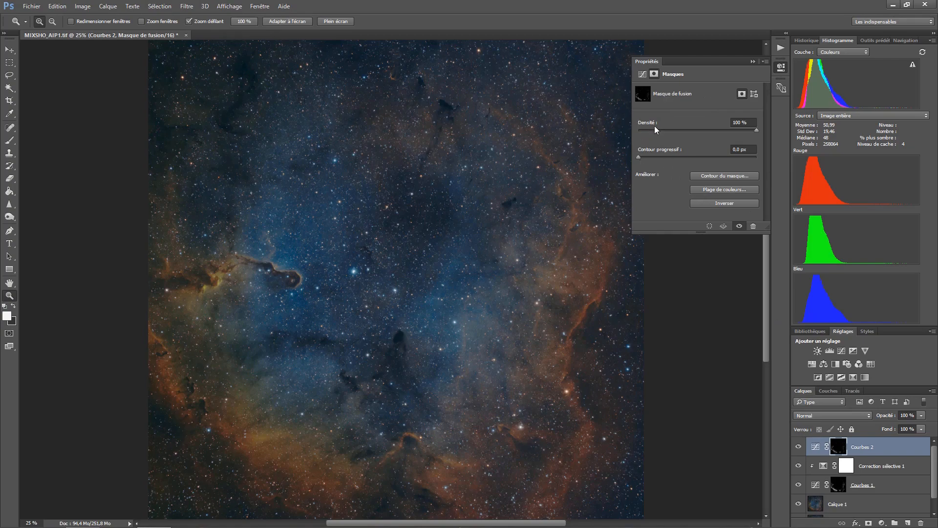
pyautogui.click(638, 157)
pyautogui.moveTo(662, 158); pyautogui.dragTo(661, 158)
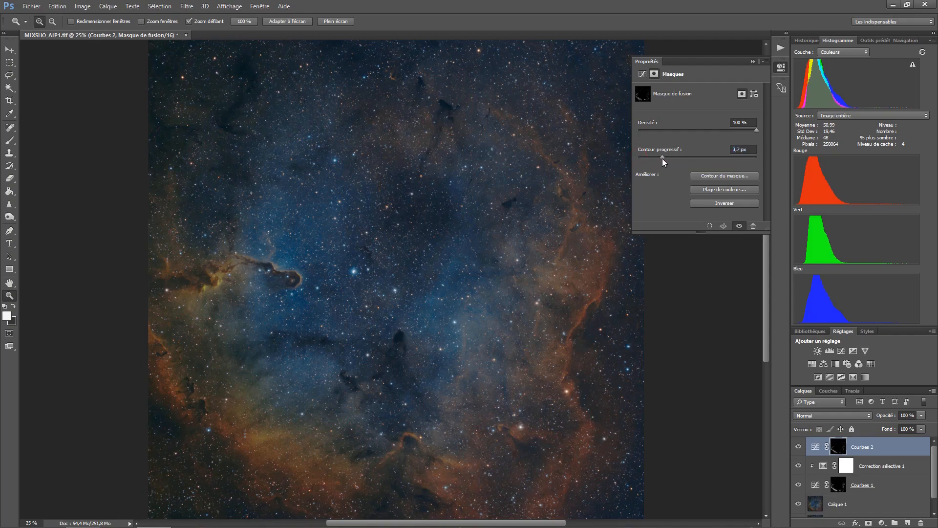
# Step: Brighten the lower-left yellow nebula tones on the Courbes 2 RGB curve with on-image adjustment and compare with the layer hidden
pyautogui.click(815, 448)
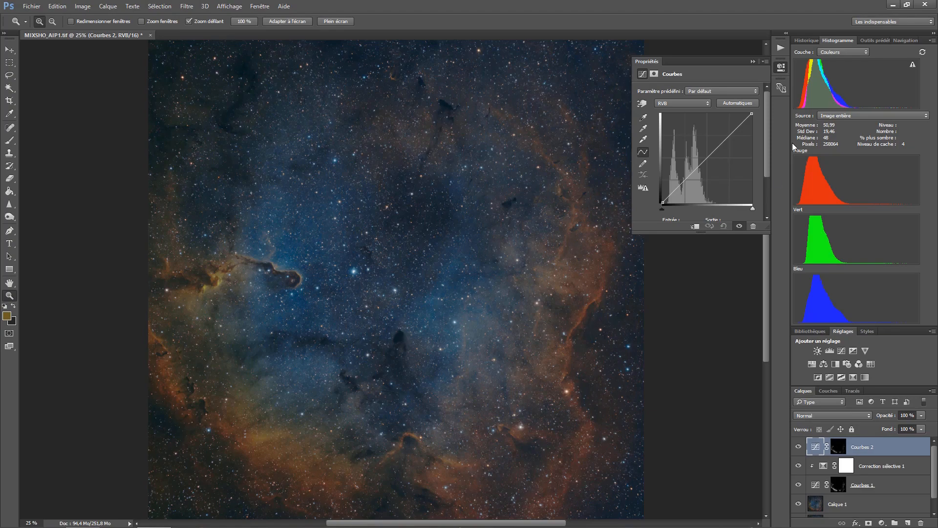
pyautogui.click(642, 104)
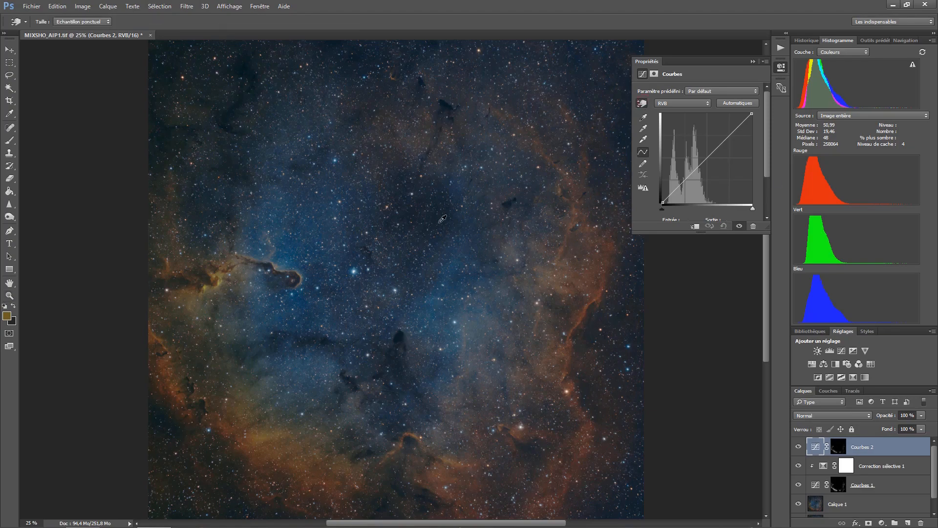
pyautogui.click(254, 445)
pyautogui.moveTo(254, 444); pyautogui.dragTo(253, 439)
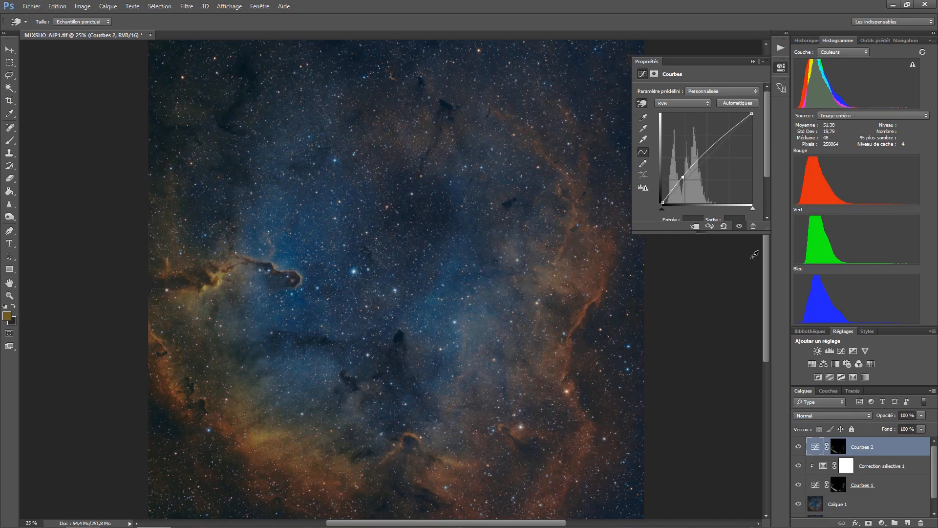
pyautogui.click(739, 226)
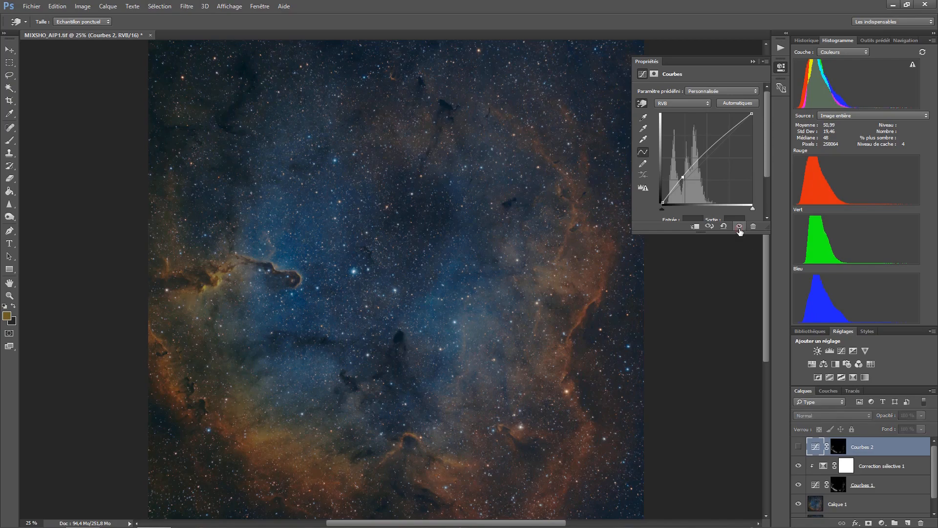
pyautogui.click(738, 227)
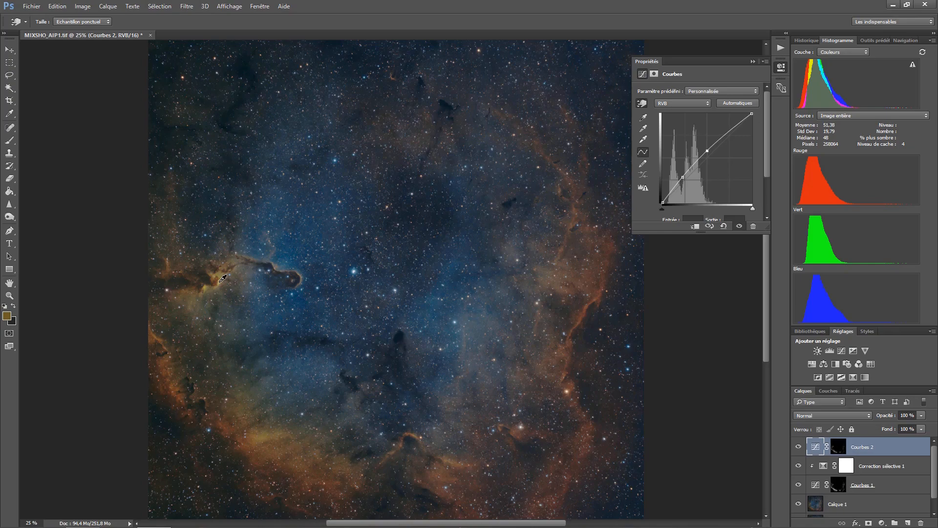
# Step: Lower the Courbes 2 curve for the bright tones of the left dust pillar and compare with the layer hidden and shown
pyautogui.moveTo(222, 278); pyautogui.dragTo(224, 289)
pyautogui.click(739, 226)
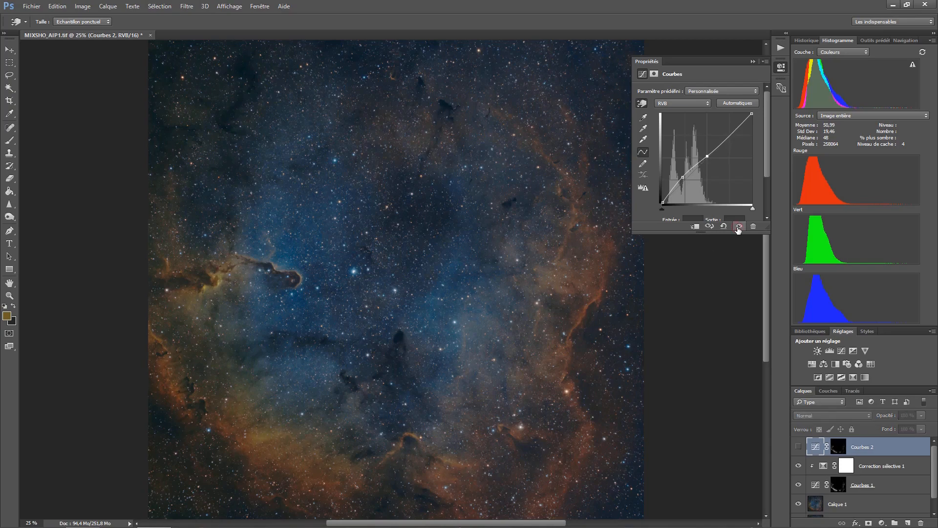
pyautogui.click(739, 227)
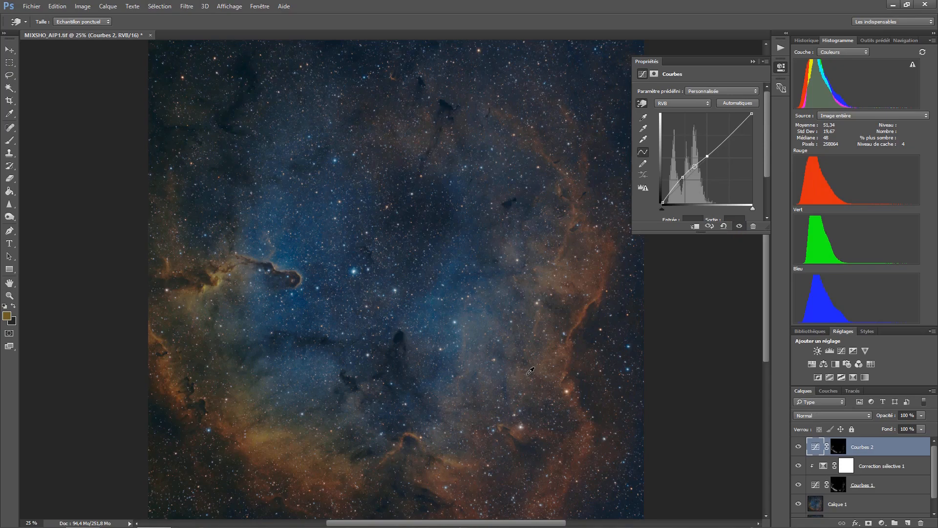
# Step: Add a slight adjustment to the Courbes 2 Vert channel from the lower-left nebula tones and compare with the layer hidden
pyautogui.click(681, 104)
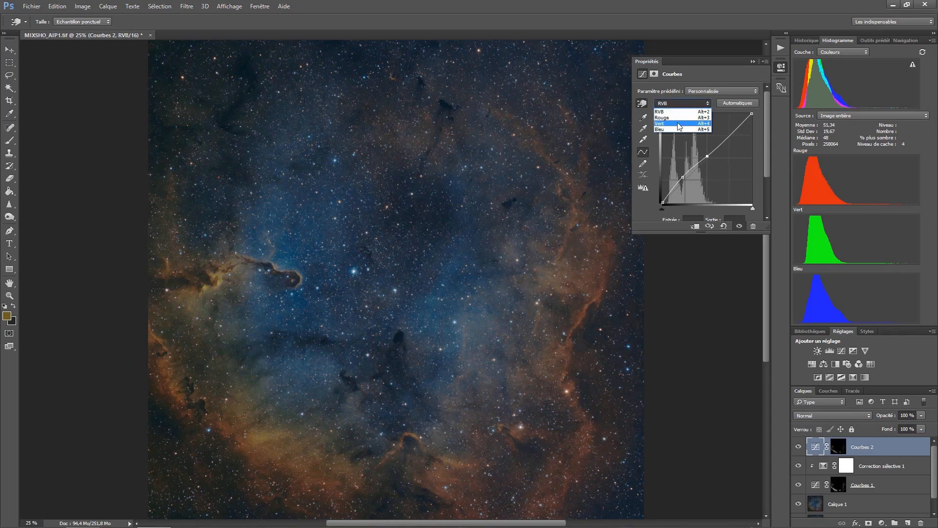
pyautogui.click(678, 124)
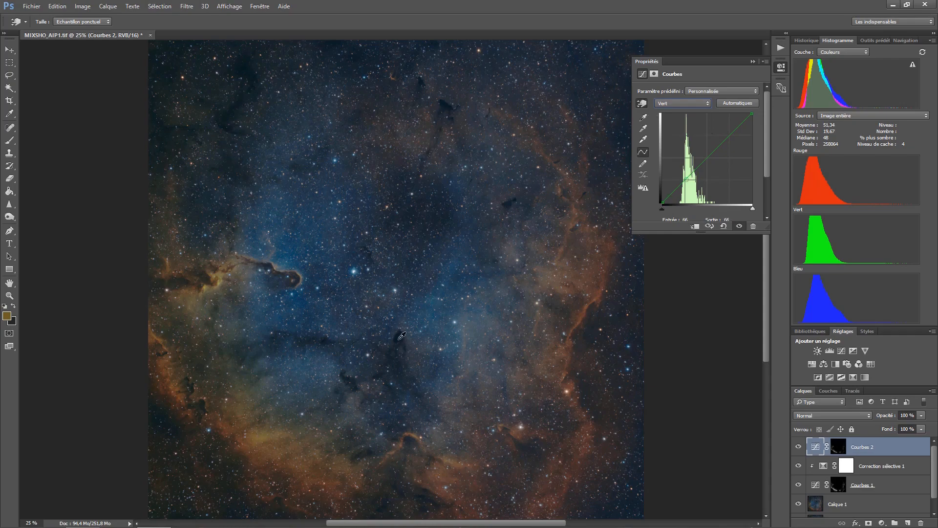
pyautogui.click(642, 104)
pyautogui.moveTo(282, 444); pyautogui.dragTo(282, 445)
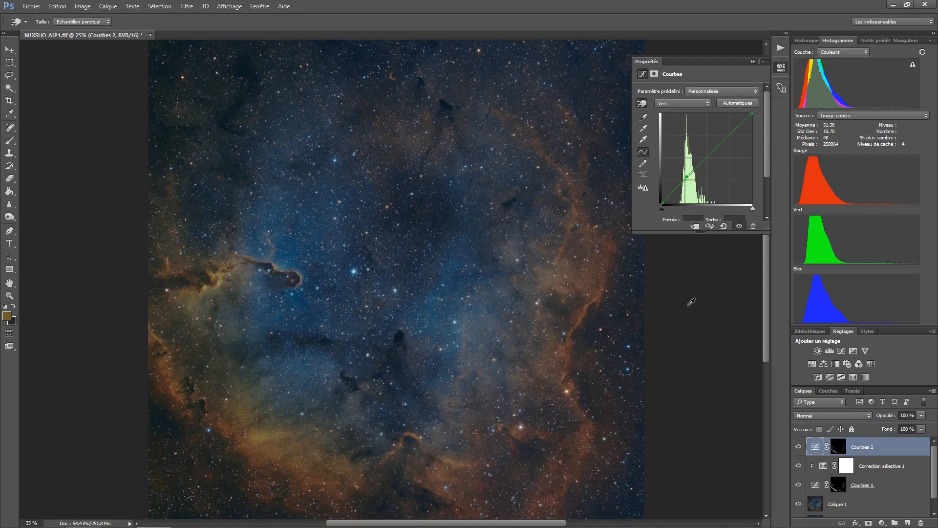
pyautogui.click(739, 226)
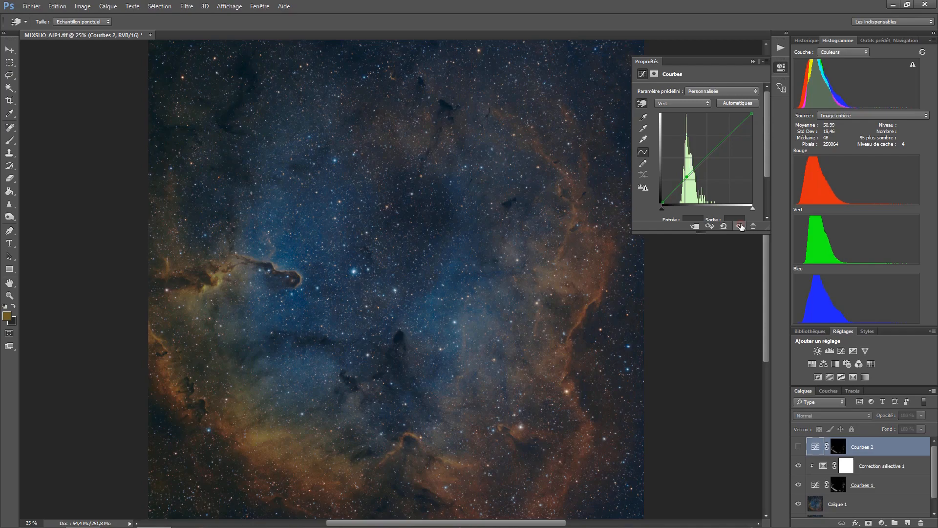
pyautogui.click(740, 227)
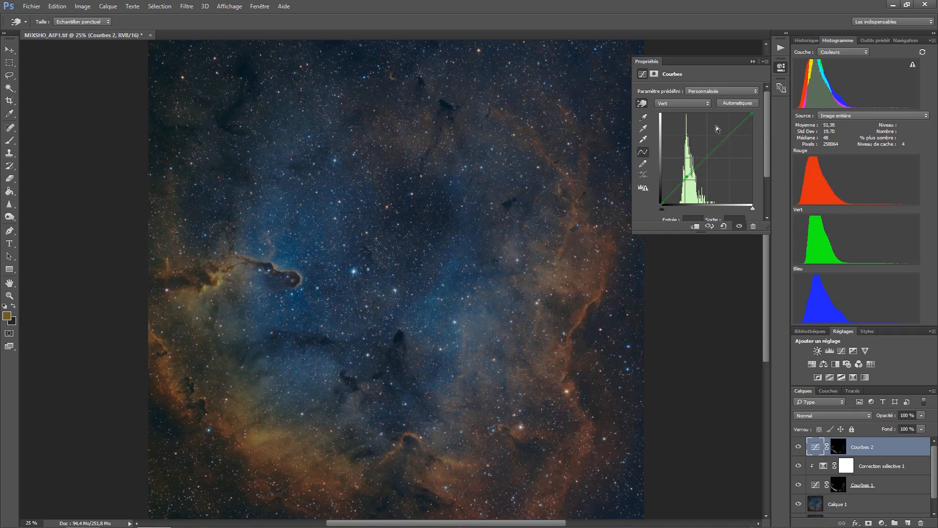
# Step: Try the Couleur blend mode on the Courbes 2 layer, compare it with the layer hidden, and restore Normal
pyautogui.click(694, 99)
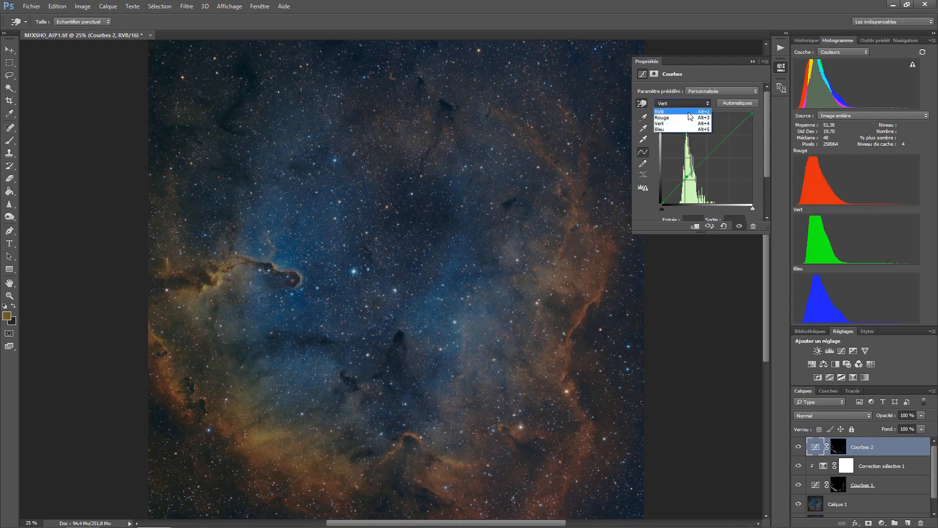
pyautogui.click(685, 103)
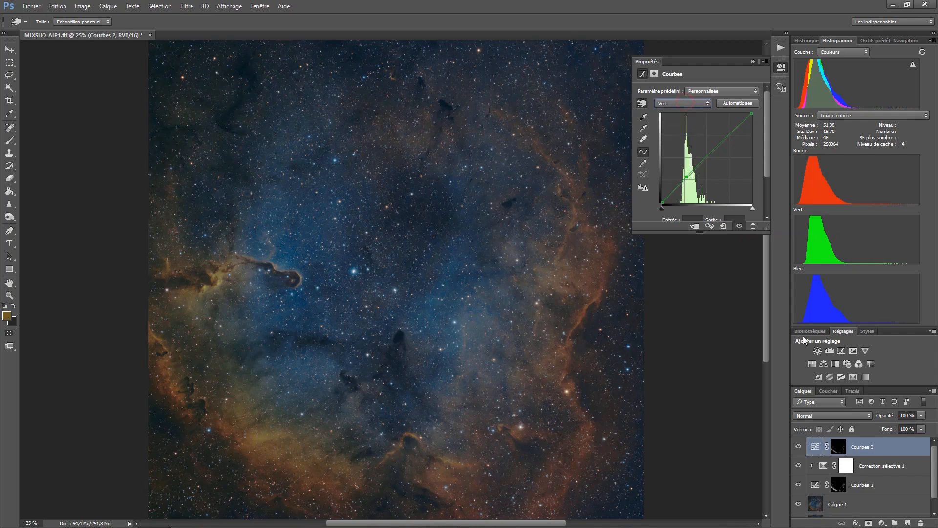
pyautogui.click(818, 418)
pyautogui.click(819, 401)
pyautogui.click(739, 226)
pyautogui.click(739, 226)
pyautogui.click(834, 414)
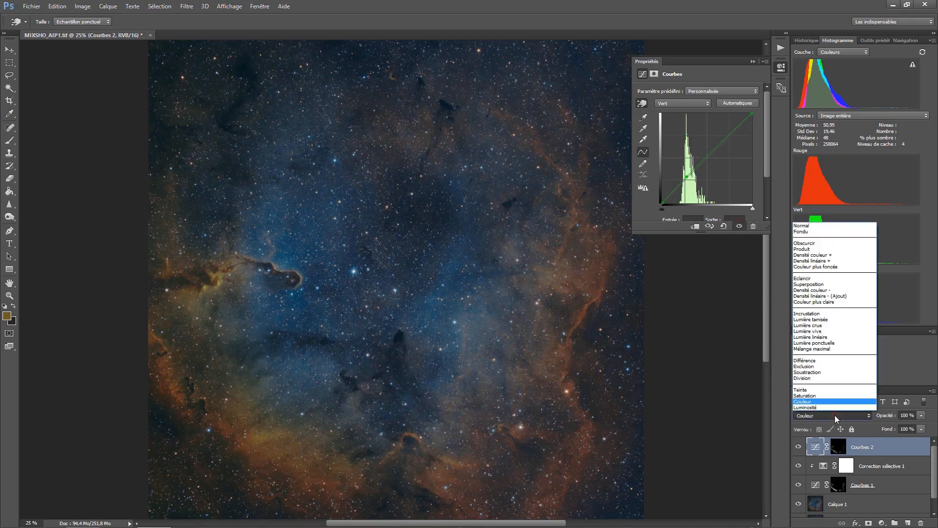
pyautogui.click(815, 226)
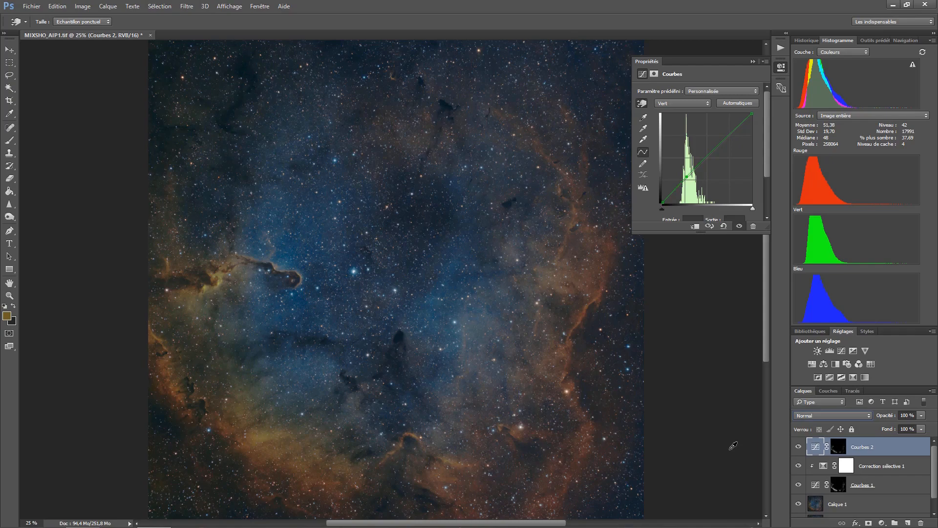
# Step: Add a Selective Color adjustment layer clipped to Courbes 2 and choose its Jaunes range for correction
pyautogui.click(856, 377)
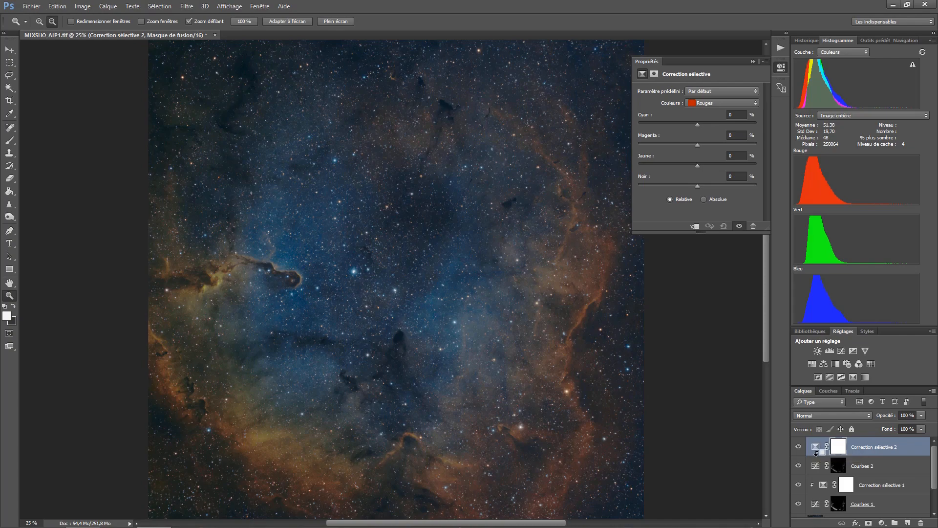
pyautogui.keyDown('alt'); pyautogui.click(815, 452); pyautogui.keyUp('alt')
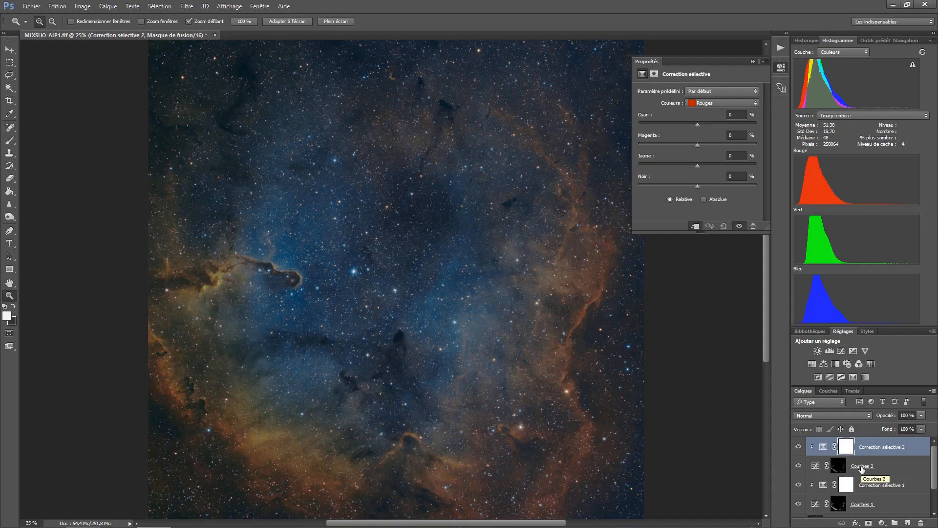
pyautogui.click(729, 103)
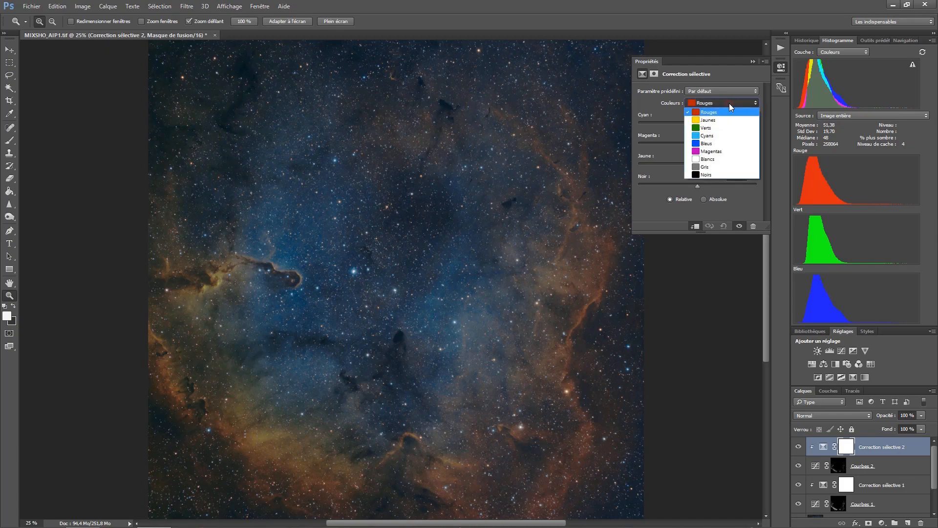
pyautogui.click(720, 120)
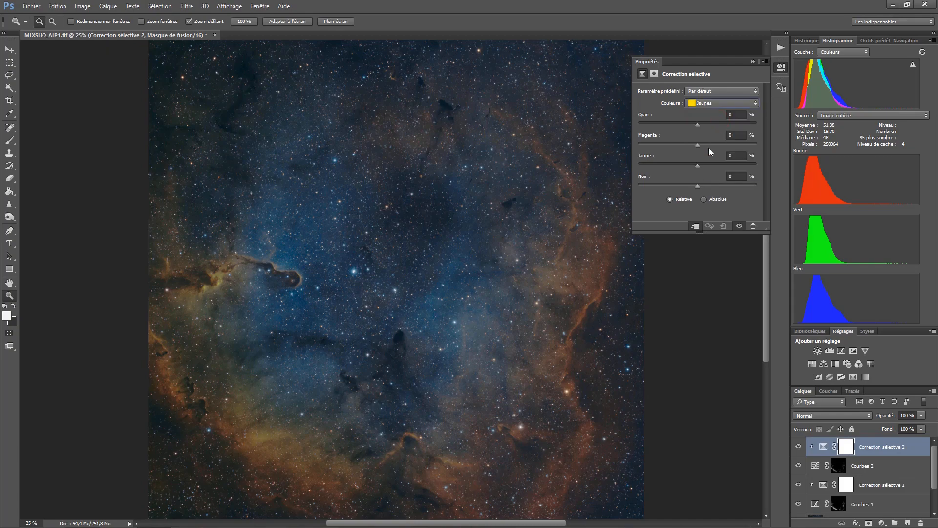
# Step: Set the Jaunes correction to Cyan -42, Magenta -30 and Jaune +25, and compare with the layer hidden and shown
pyautogui.click(698, 125)
pyautogui.click(697, 126)
pyautogui.moveTo(674, 148); pyautogui.dragTo(766, 148)
pyautogui.moveTo(677, 155); pyautogui.dragTo(678, 155)
pyautogui.moveTo(672, 125); pyautogui.dragTo(648, 154)
pyautogui.click(738, 226)
pyautogui.click(740, 226)
pyautogui.click(739, 227)
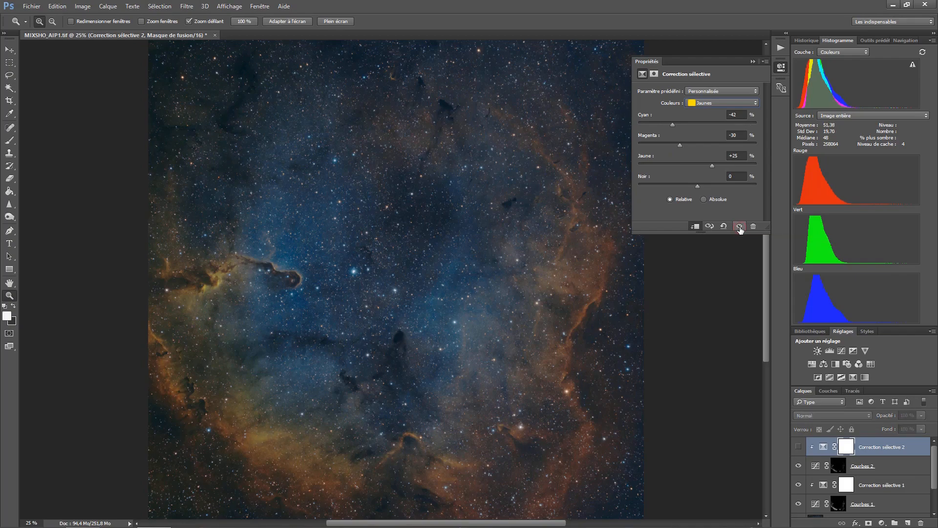
pyautogui.click(739, 227)
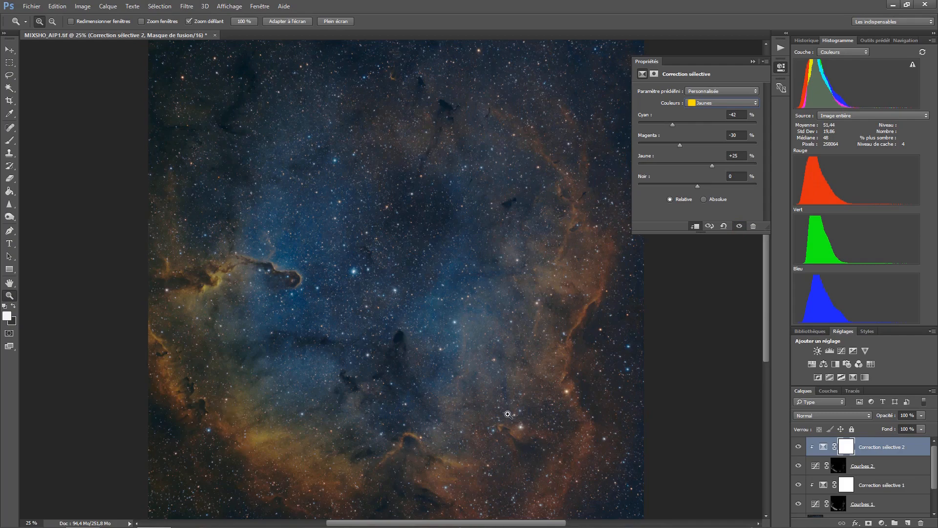
# Step: Set the Correction sélective 2 layer's blend mode to Couleur and compare the image with the layer hidden and shown
pyautogui.click(814, 416)
pyautogui.click(815, 402)
pyautogui.click(739, 228)
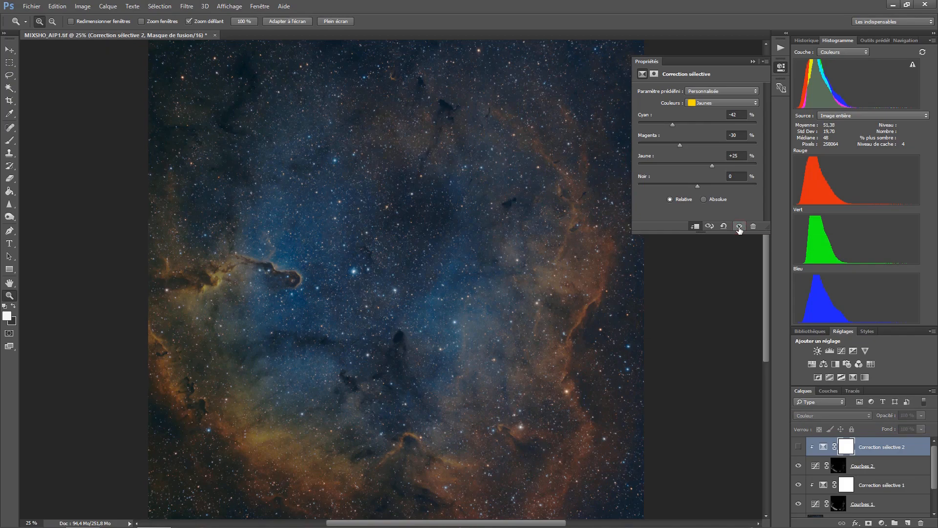
pyautogui.click(739, 228)
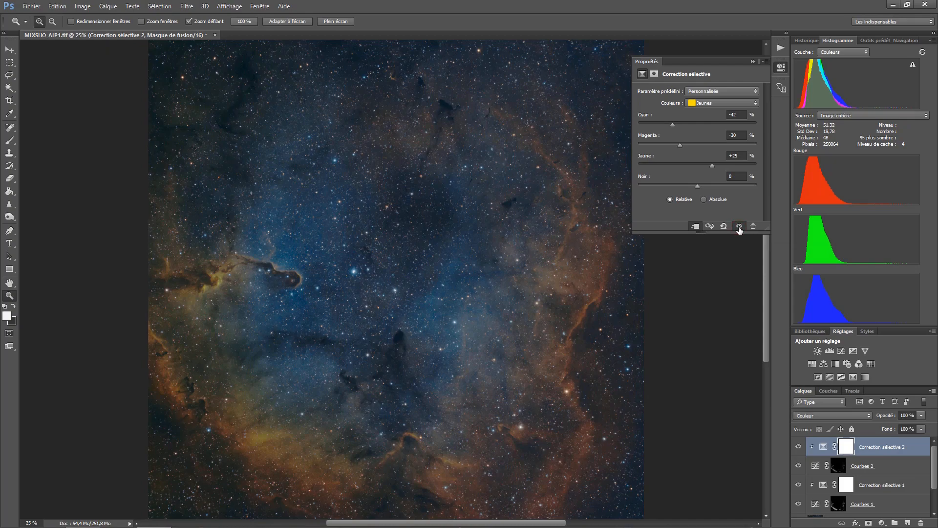
# Step: Try different cyan amounts in the Cyans range of the Correction sélective 2 layer, including +78
pyautogui.click(713, 103)
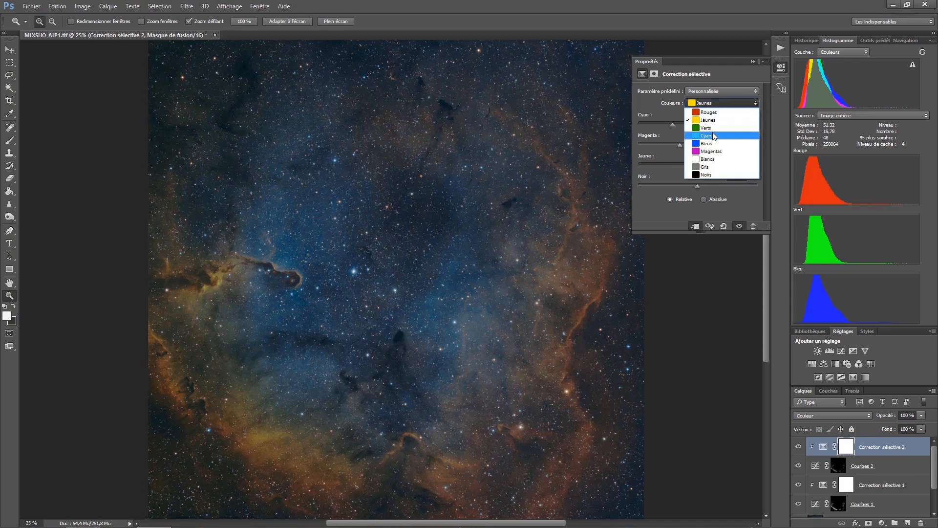
pyautogui.click(713, 135)
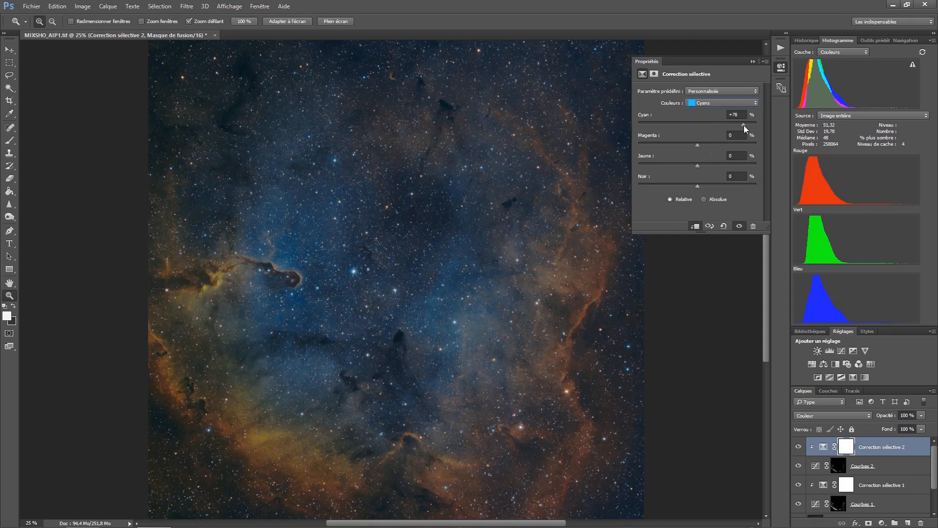
pyautogui.moveTo(743, 125); pyautogui.dragTo(598, 151)
# Step: Try different black amounts in the Jaunes range of the Correction sélective 2 layer and return Noir to 0
pyautogui.click(720, 104)
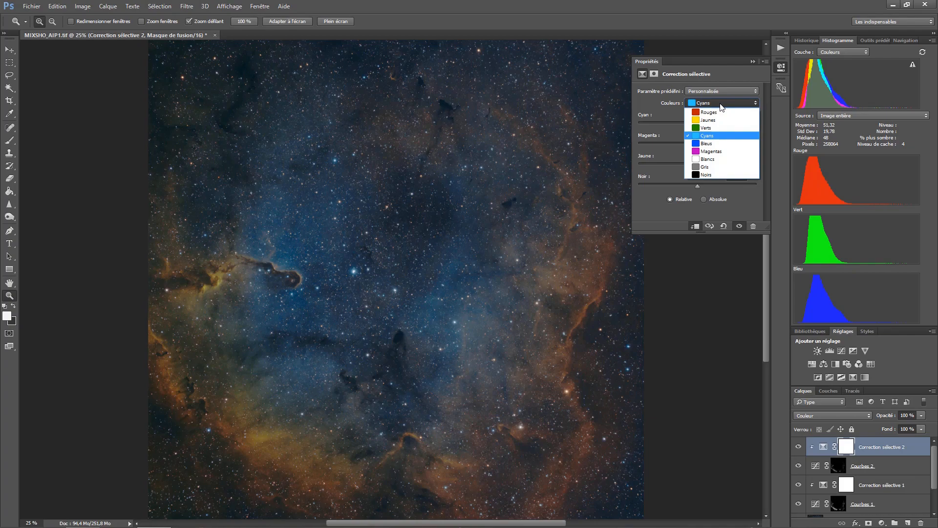
pyautogui.click(711, 119)
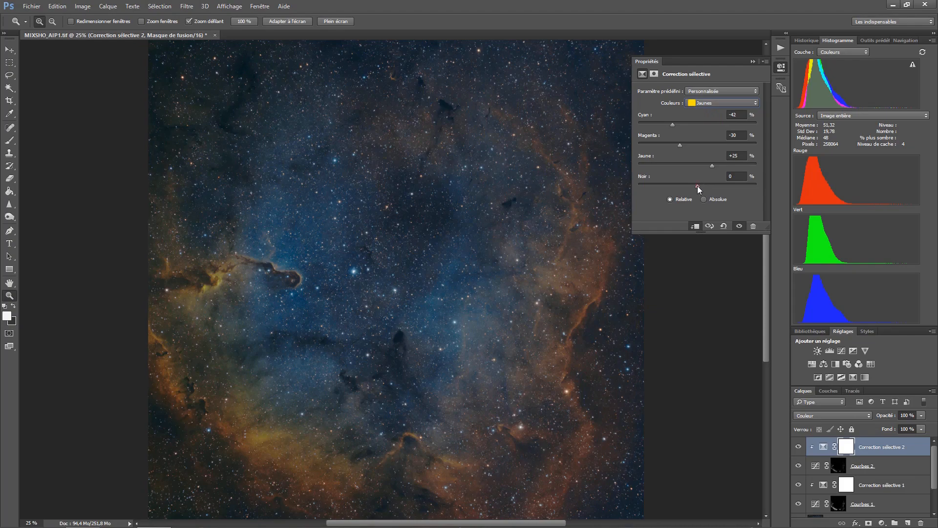
pyautogui.moveTo(698, 186); pyautogui.dragTo(698, 186)
pyautogui.moveTo(710, 184); pyautogui.dragTo(668, 189)
# Step: Select the nebula's blue tones by colour range with tolerance 63 and add a Curves adjustment layer masked by that selection
pyautogui.click(823, 449)
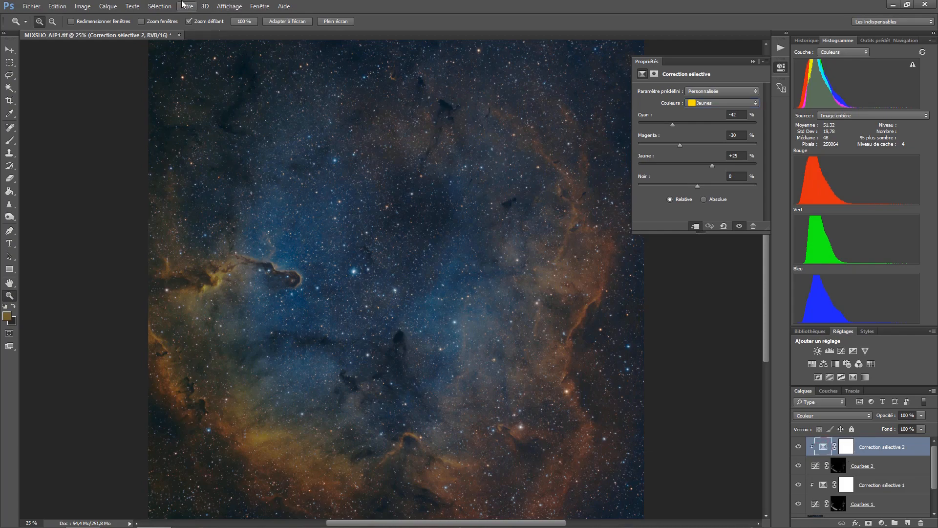
pyautogui.click(162, 7)
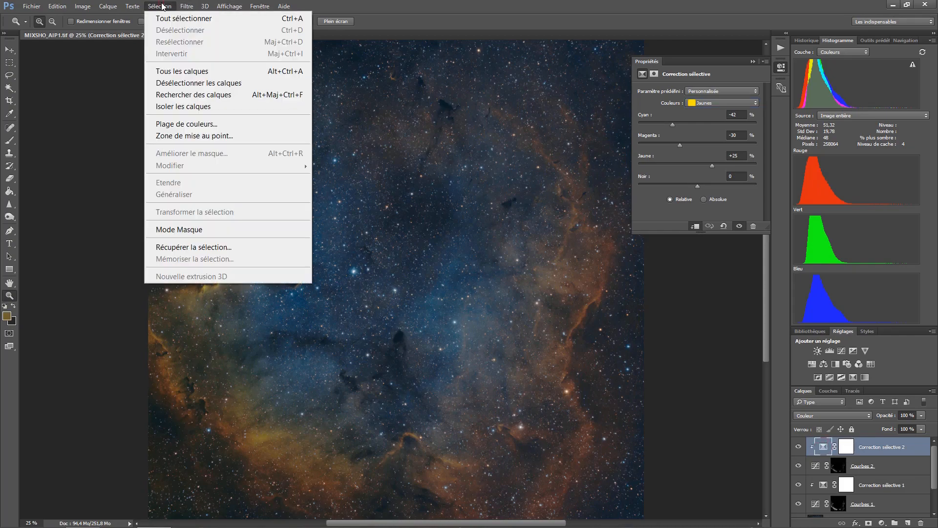
pyautogui.click(199, 125)
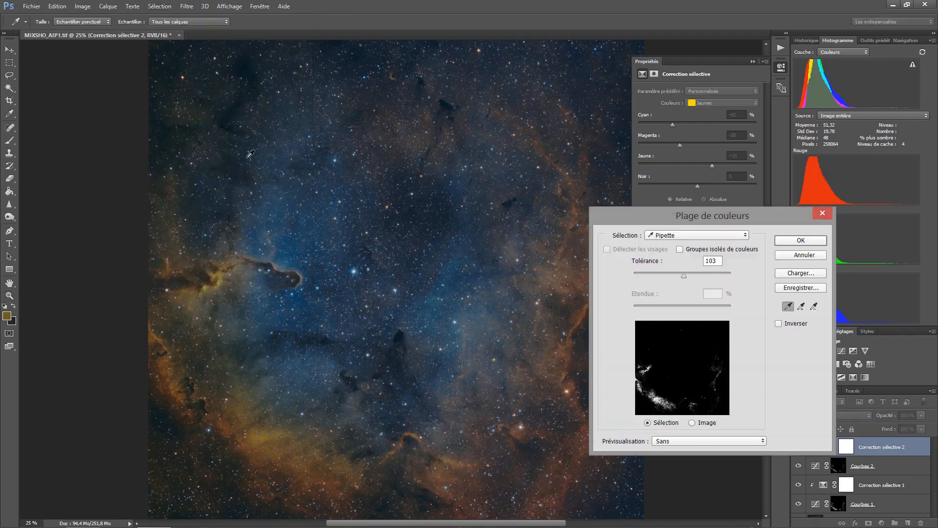
pyautogui.click(306, 300)
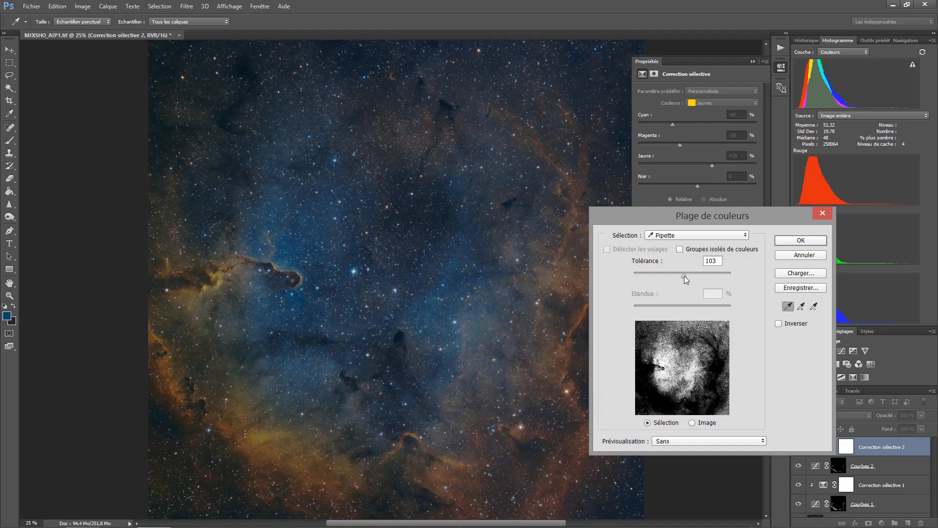
pyautogui.moveTo(684, 276); pyautogui.dragTo(665, 278)
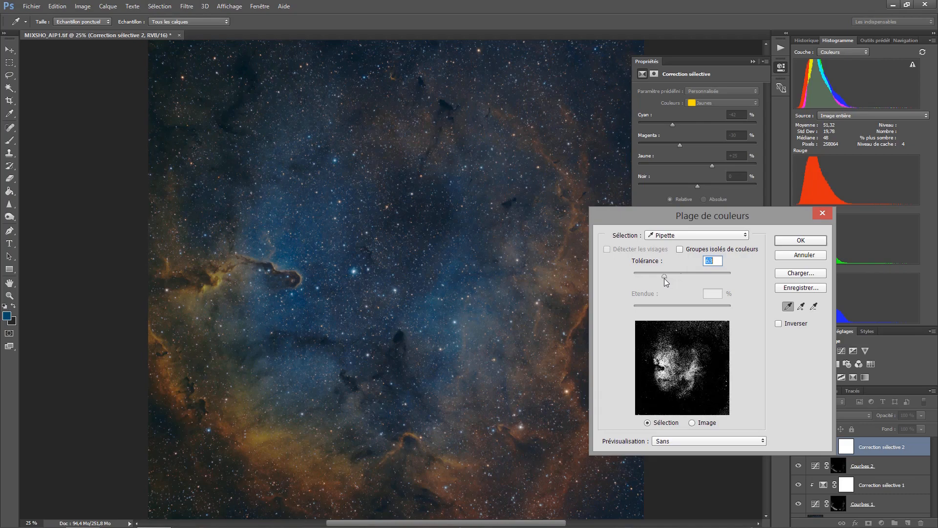
pyautogui.click(805, 240)
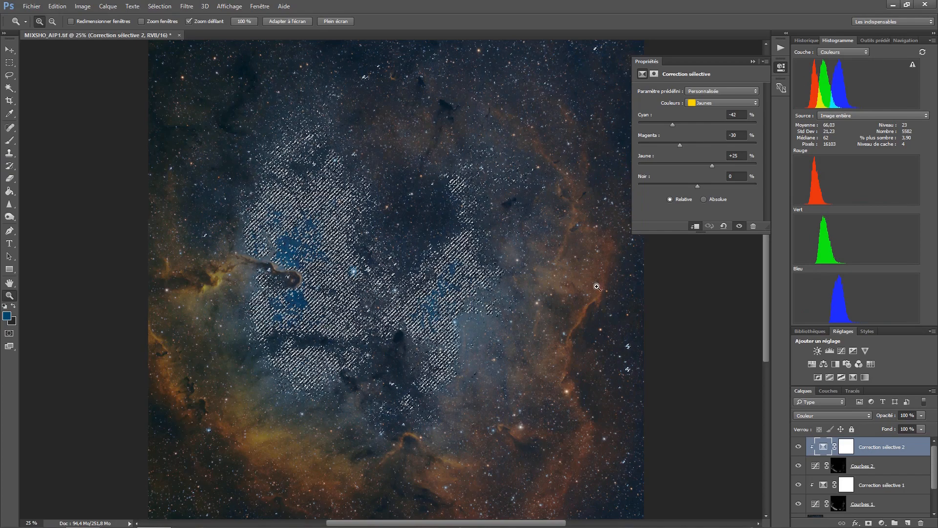
pyautogui.click(841, 351)
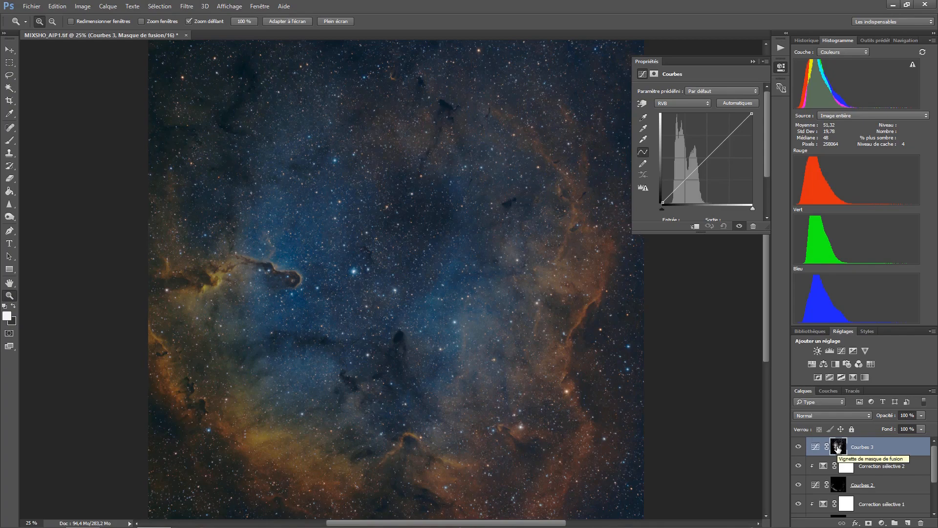
# Step: Slightly feather the Courbes 3 mask, raise its Bleu curve at a blue nebula tone, and compare with the layer hidden and shown
pyautogui.click(837, 446)
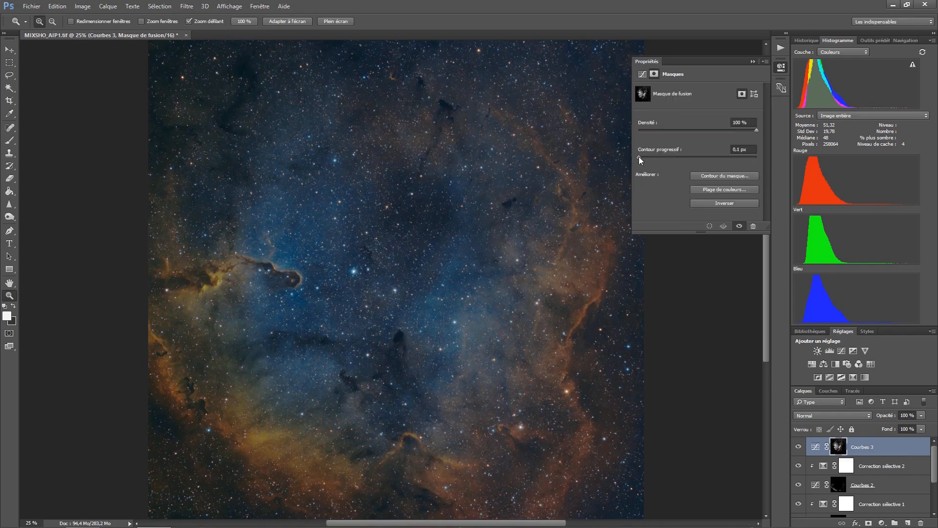
pyautogui.moveTo(638, 157); pyautogui.dragTo(658, 157)
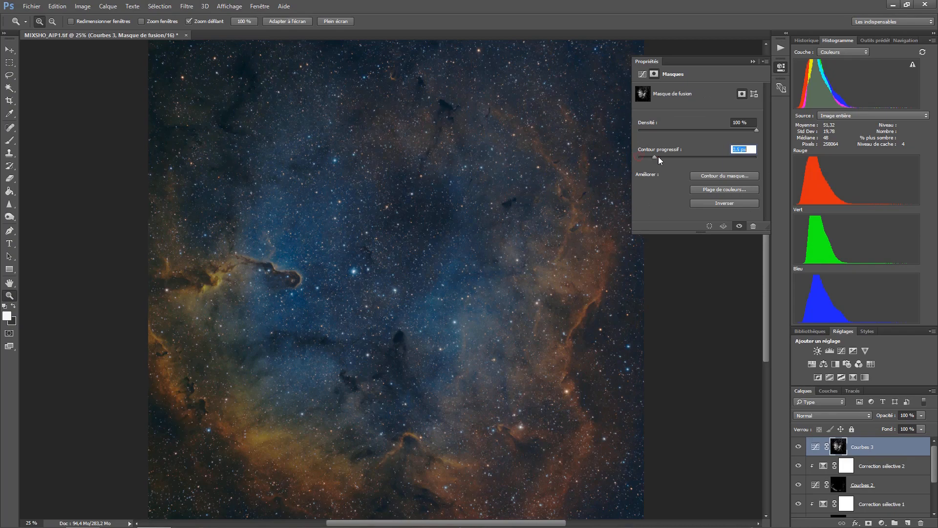
pyautogui.click(816, 447)
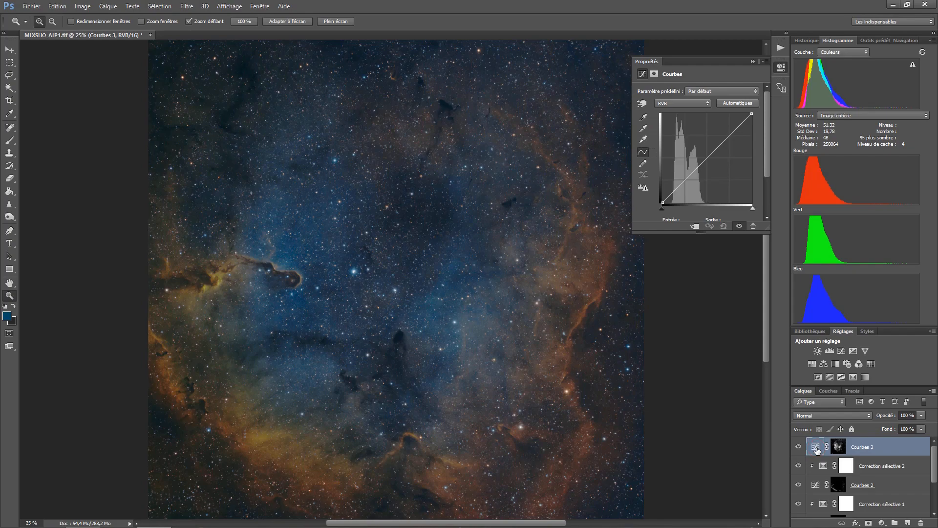
pyautogui.click(684, 104)
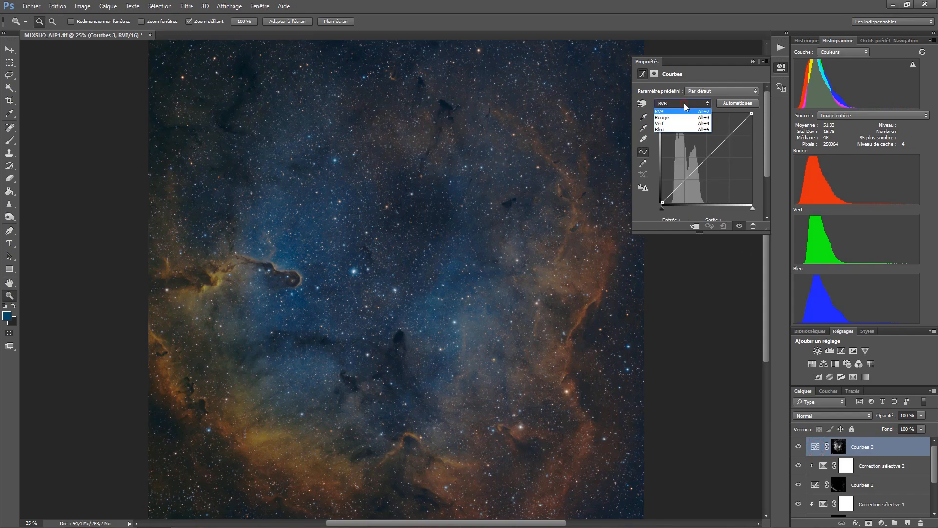
pyautogui.click(677, 128)
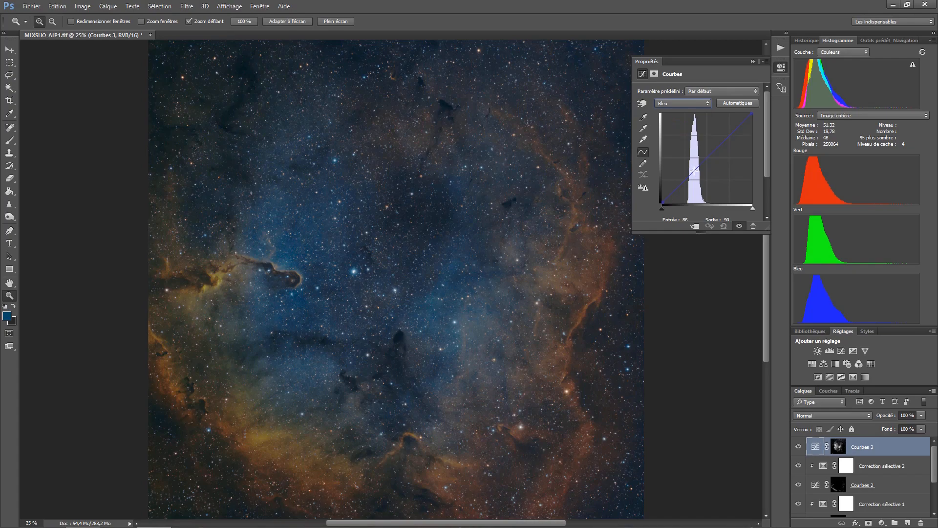
pyautogui.click(643, 103)
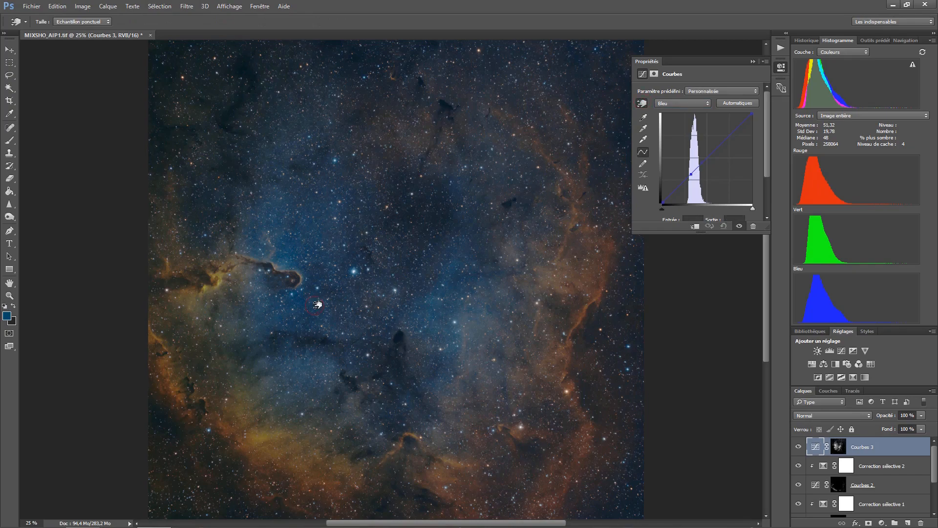
pyautogui.moveTo(318, 302); pyautogui.dragTo(317, 301)
pyautogui.click(738, 227)
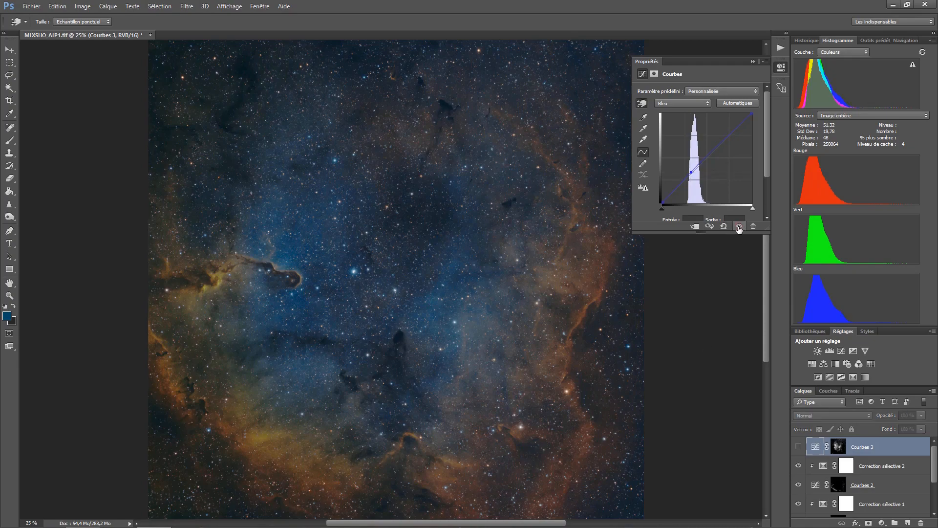
pyautogui.click(738, 227)
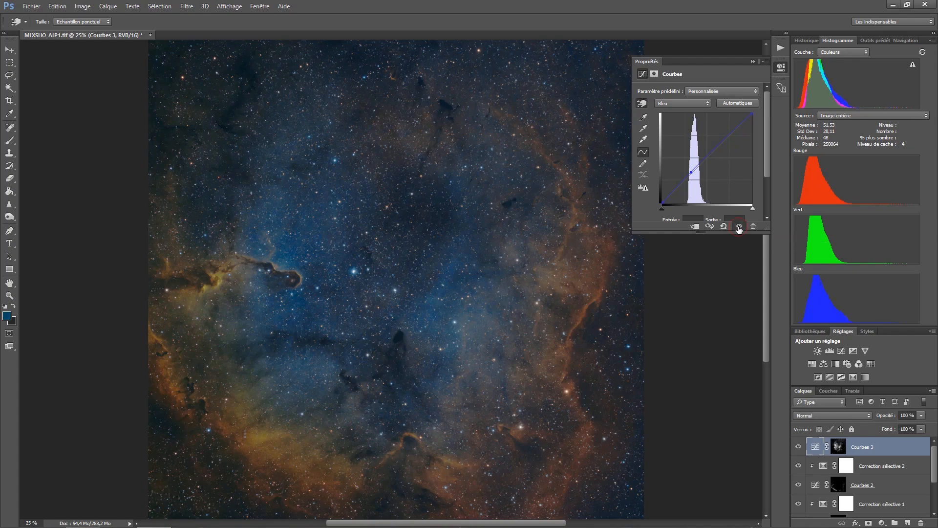
# Step: Lower the Rouge curve of the Courbes 3 layer slightly in the darker tones
pyautogui.click(681, 103)
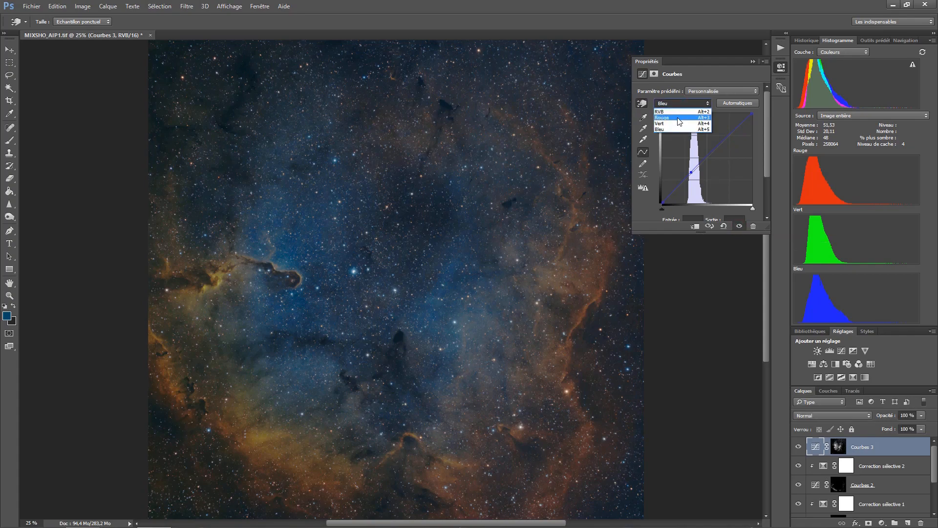
pyautogui.click(677, 118)
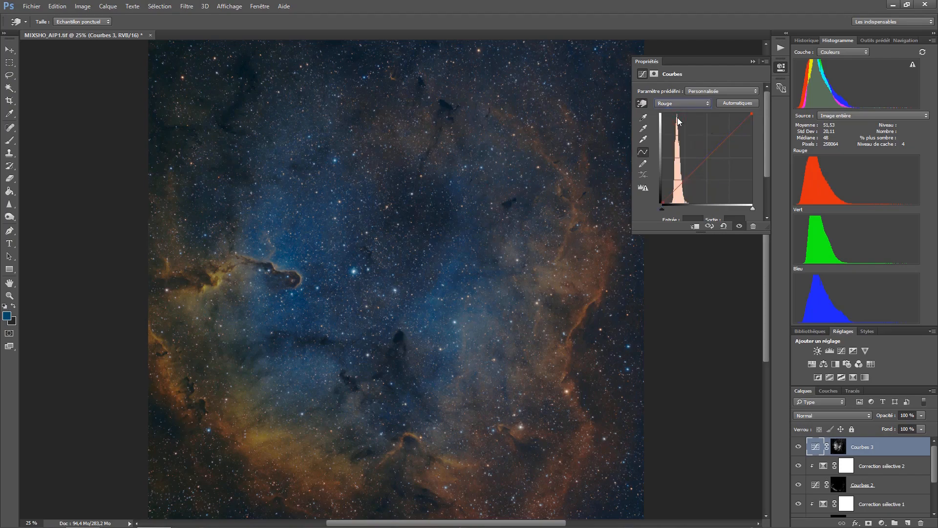
pyautogui.click(678, 187)
pyautogui.click(678, 186)
pyautogui.moveTo(678, 188); pyautogui.dragTo(678, 188)
# Step: Try a slight shadow adjustment on the RVB curve and set the Courbes 3 layer's blend mode to Couleur
pyautogui.click(681, 103)
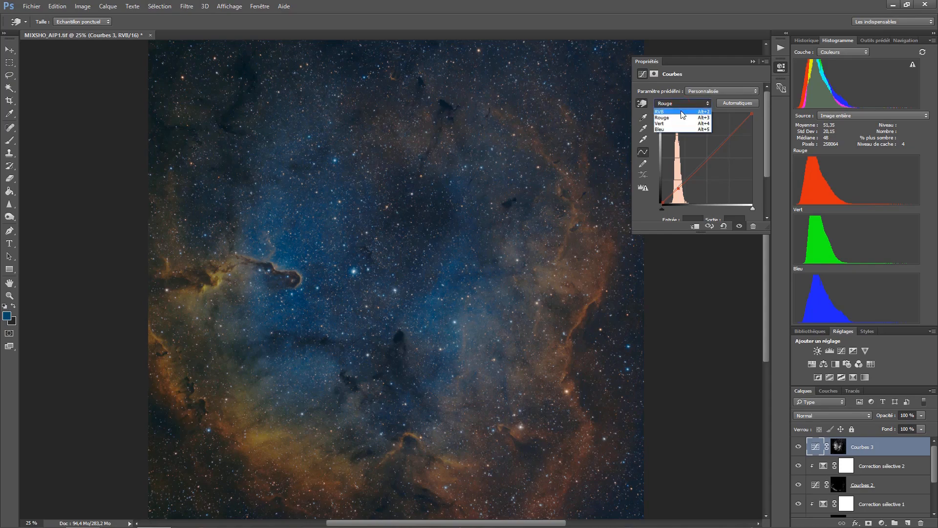
pyautogui.click(681, 111)
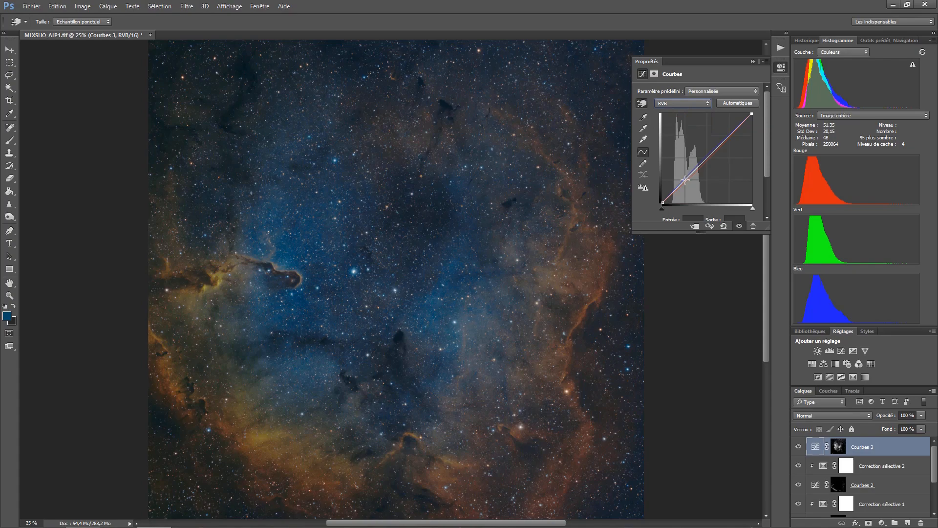
pyautogui.moveTo(685, 180); pyautogui.dragTo(683, 181)
pyautogui.click(821, 414)
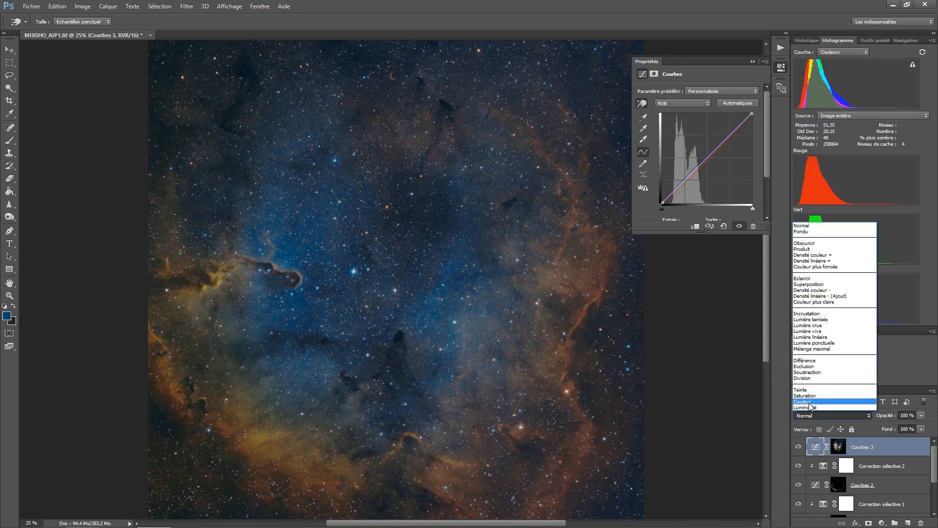
pyautogui.click(808, 401)
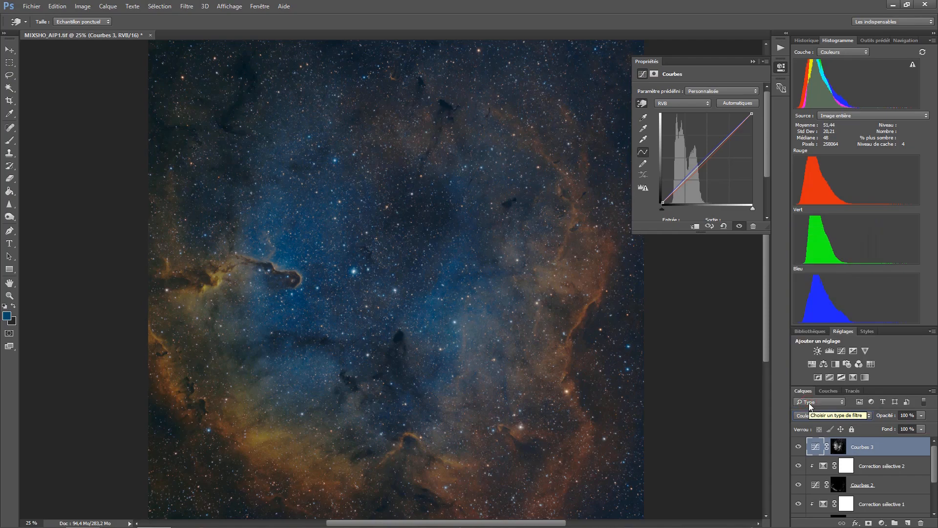
# Step: Add a Selective Color adjustment layer above Courbes 3 and clip it to that layer
pyautogui.click(854, 377)
pyautogui.press('z')
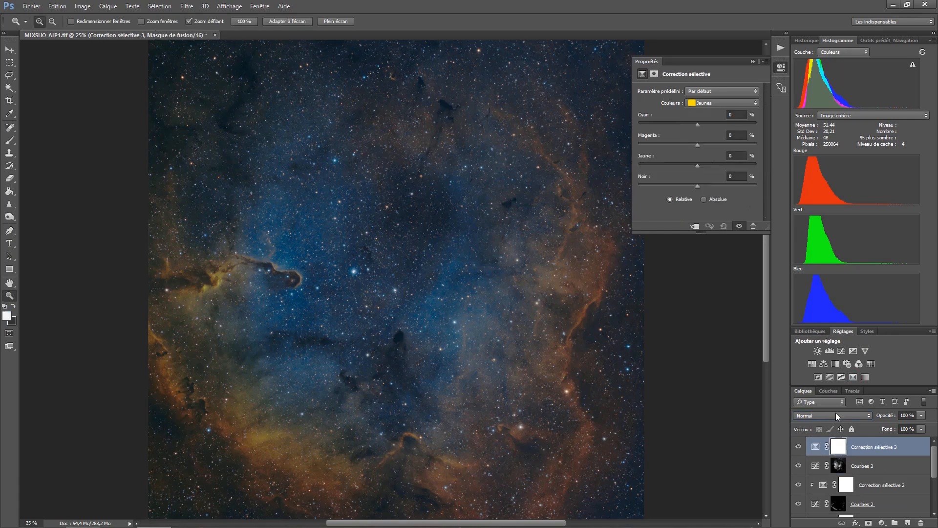
pyautogui.press('alt')
pyautogui.keyDown('alt'); pyautogui.click(813, 452); pyautogui.keyUp('alt')
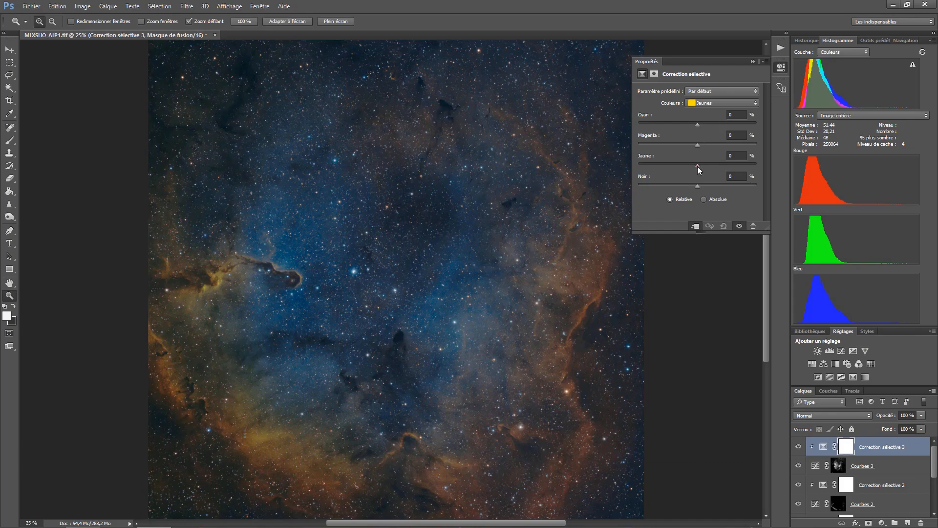
# Step: Set Jaune to -68 in the Jaunes range and to a slightly negative amount in the Cyans range of Correction sélective 3
pyautogui.moveTo(697, 166); pyautogui.dragTo(631, 170)
pyautogui.moveTo(657, 170); pyautogui.dragTo(658, 170)
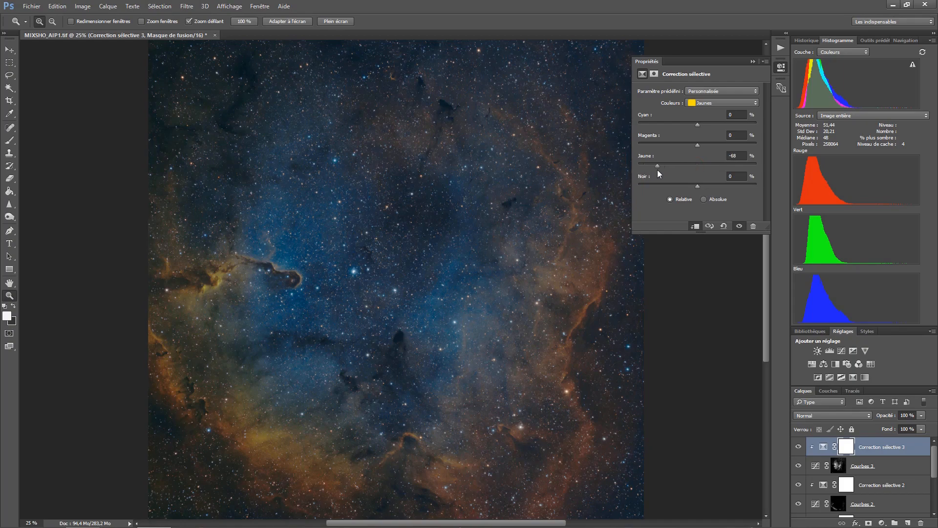
pyautogui.click(718, 103)
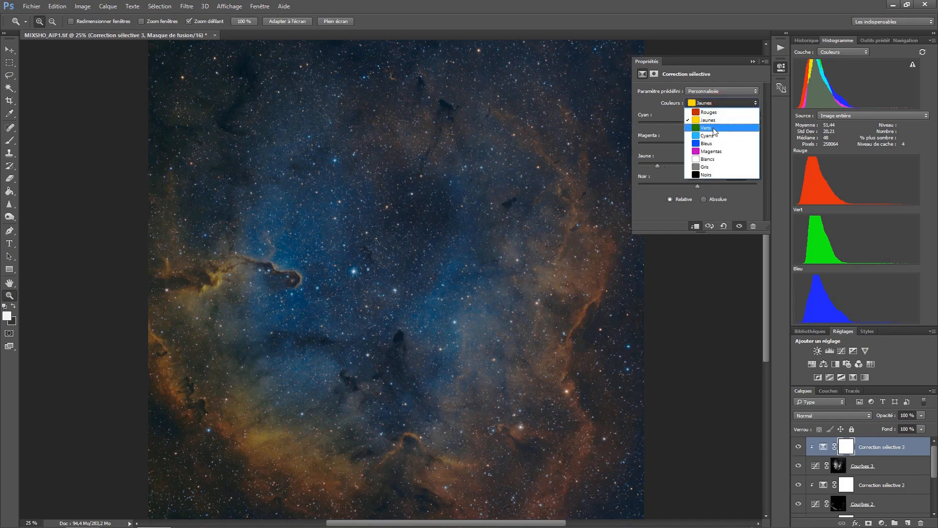
pyautogui.click(712, 139)
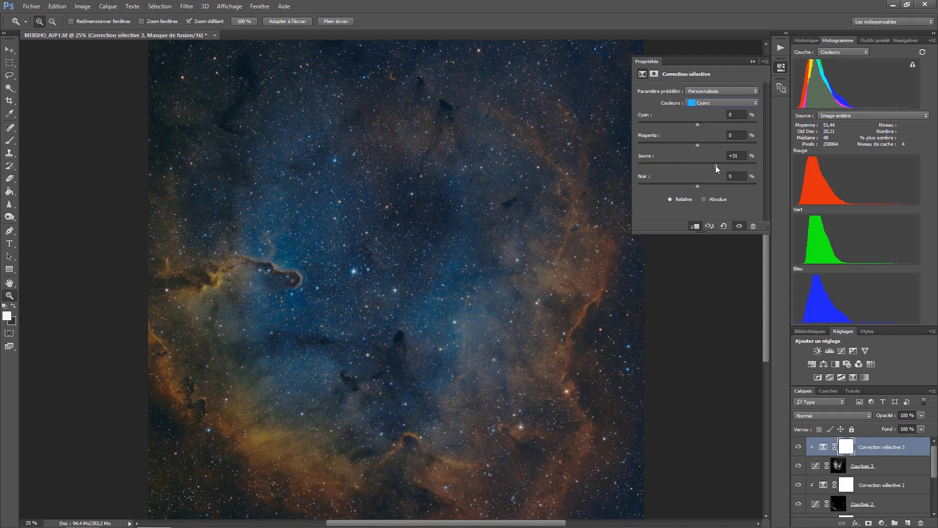
pyautogui.moveTo(715, 166); pyautogui.dragTo(691, 165)
# Step: Try different yellow amounts in the Bleus range of Correction sélective 3 and settle on Jaune -2
pyautogui.click(703, 103)
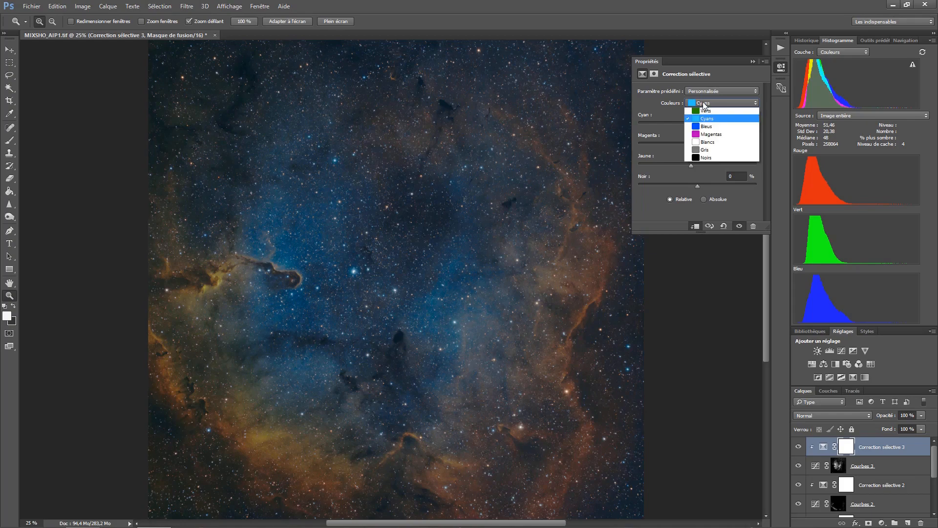
pyautogui.click(710, 143)
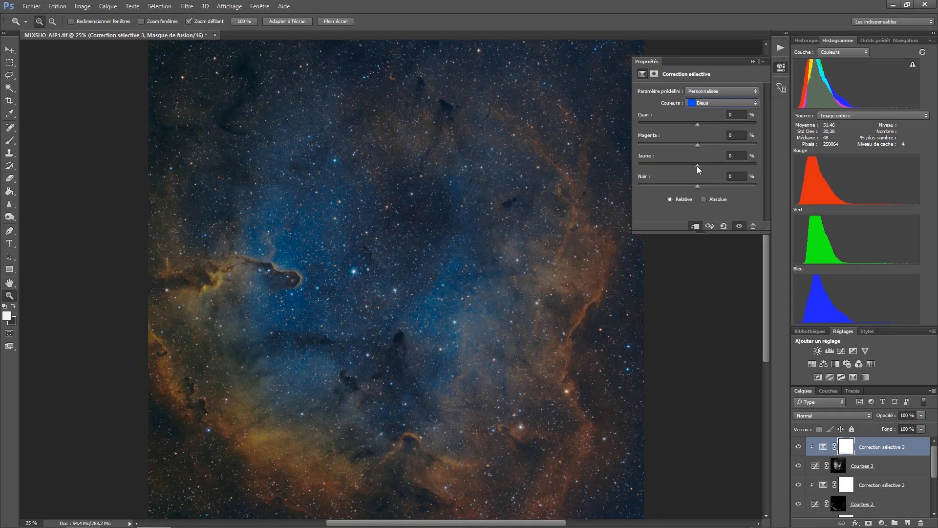
pyautogui.moveTo(697, 165); pyautogui.dragTo(673, 166)
pyautogui.moveTo(637, 169); pyautogui.dragTo(667, 168)
# Step: Set the Correction sélective 3 layer's blend mode to Couleur and compare the image with the layer hidden and shown
pyautogui.click(827, 413)
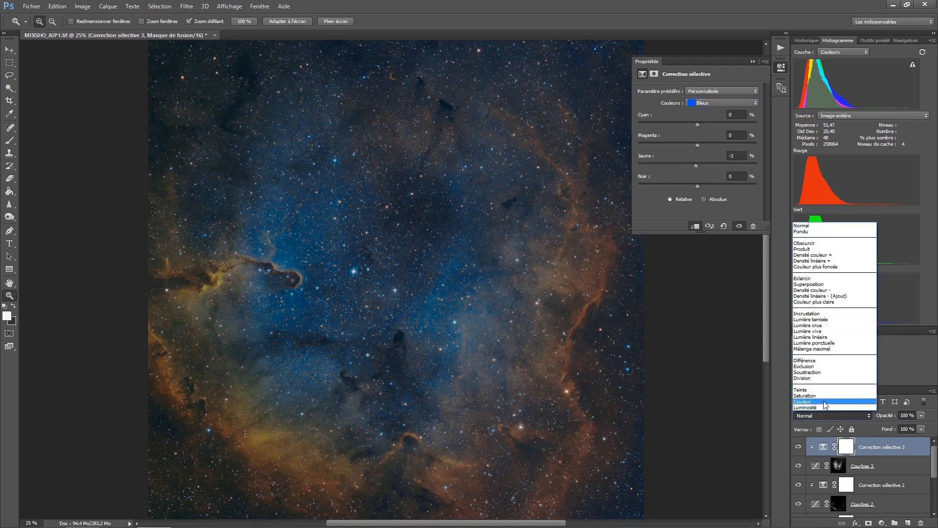
pyautogui.click(822, 401)
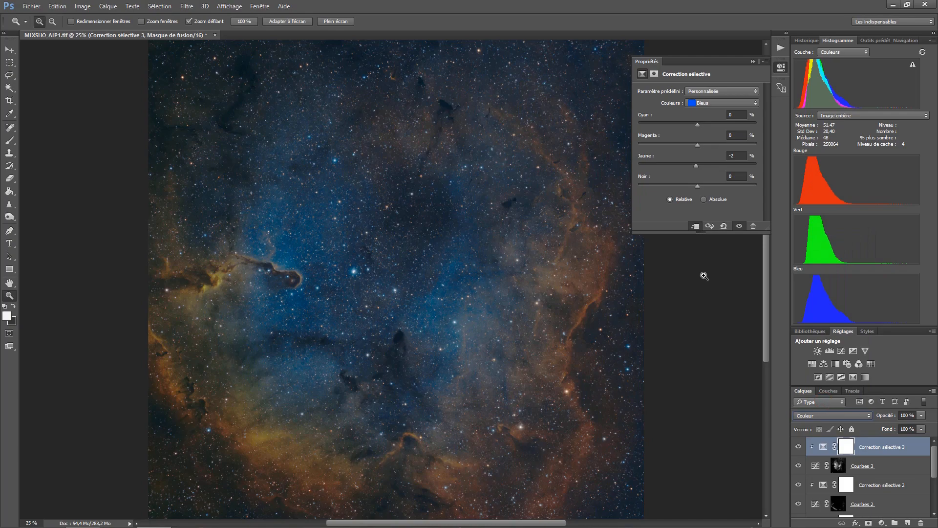
pyautogui.click(741, 226)
pyautogui.click(741, 226)
# Step: Stamp all visible layers into a new layer and apply Levels with black input 4 and midtone 1,14, comparing with the preview off
pyautogui.hotkey('ctrl', 'shift', 'alt', 'e')
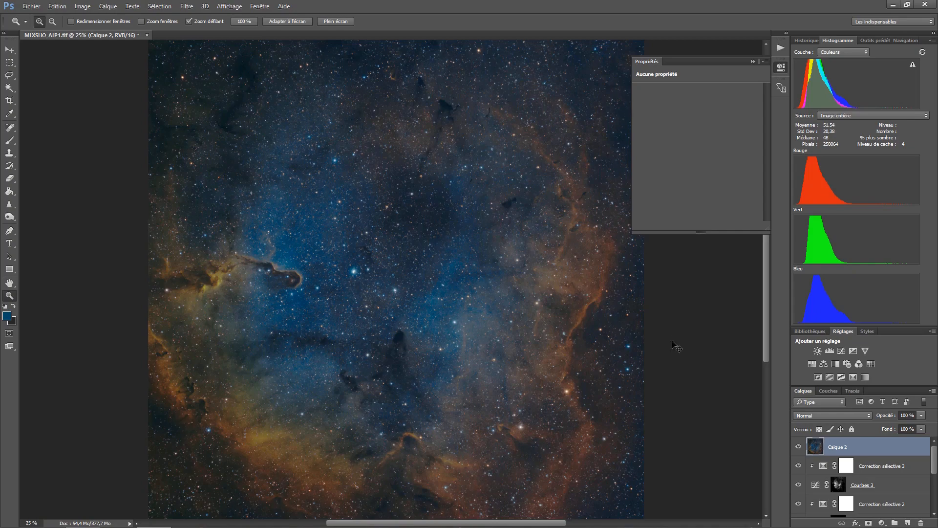
pyautogui.hotkey('ctrl', 'l')
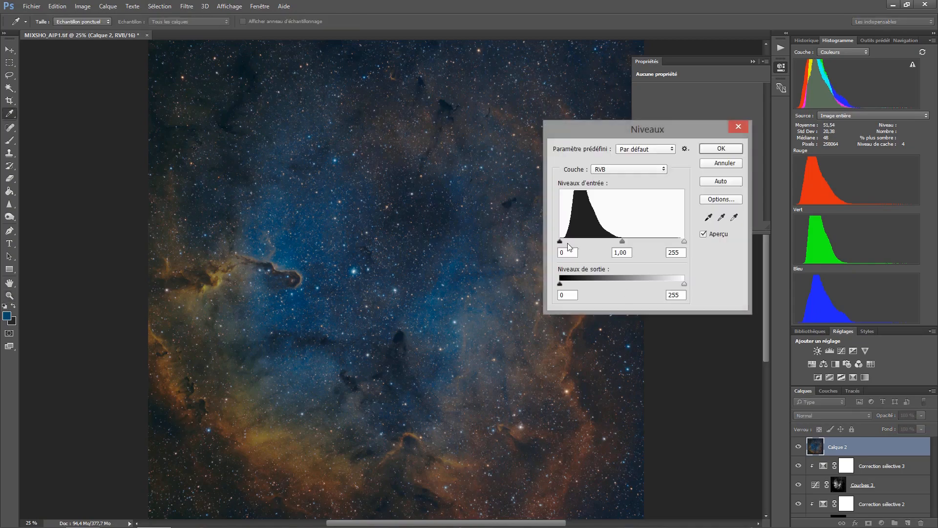
pyautogui.moveTo(561, 242); pyautogui.dragTo(562, 242)
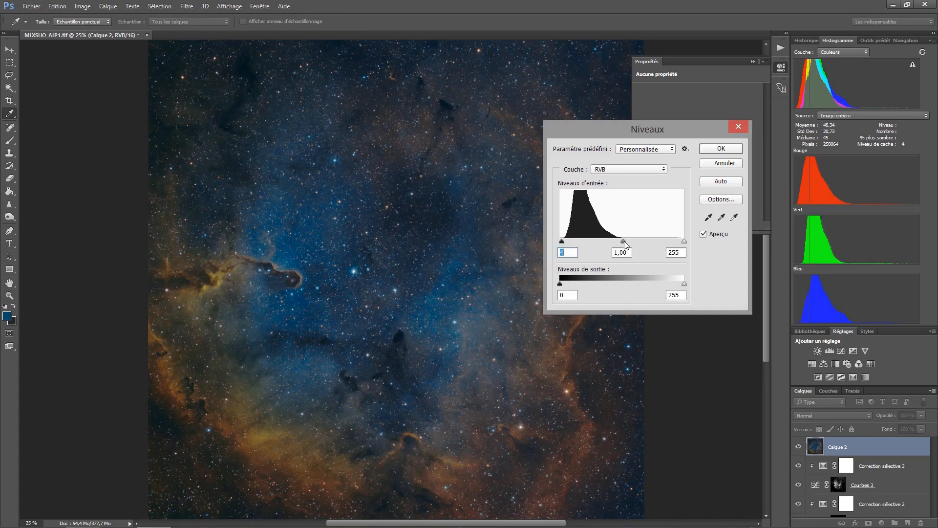
pyautogui.moveTo(622, 241); pyautogui.dragTo(618, 244)
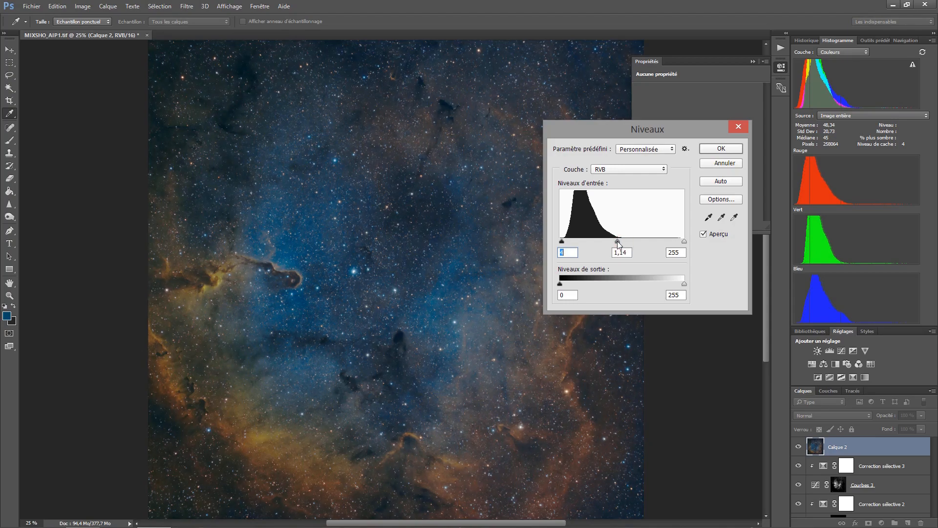
pyautogui.moveTo(618, 244); pyautogui.dragTo(617, 244)
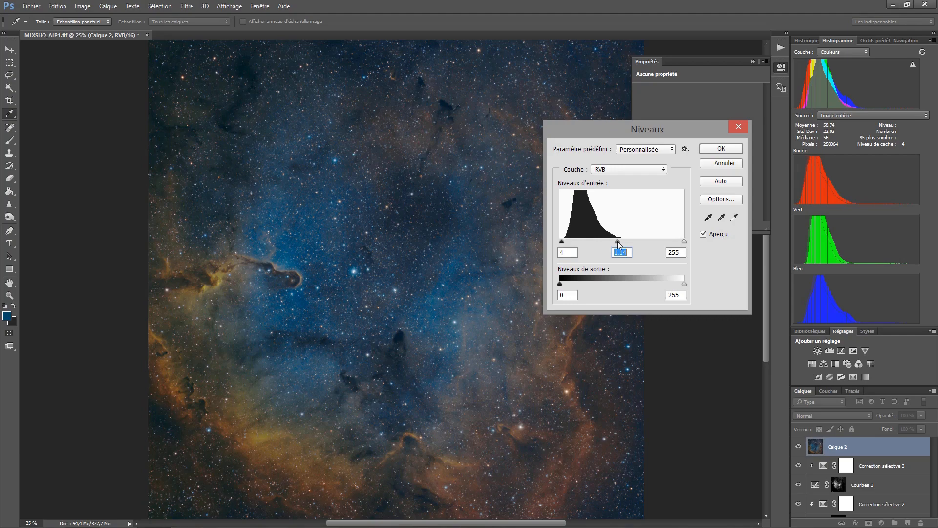
pyautogui.click(704, 237)
pyautogui.click(703, 235)
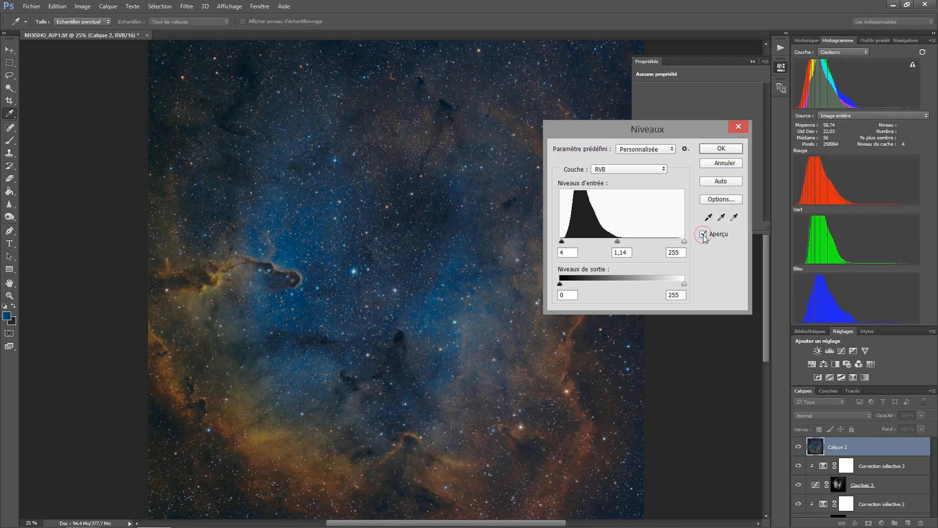
pyautogui.click(721, 148)
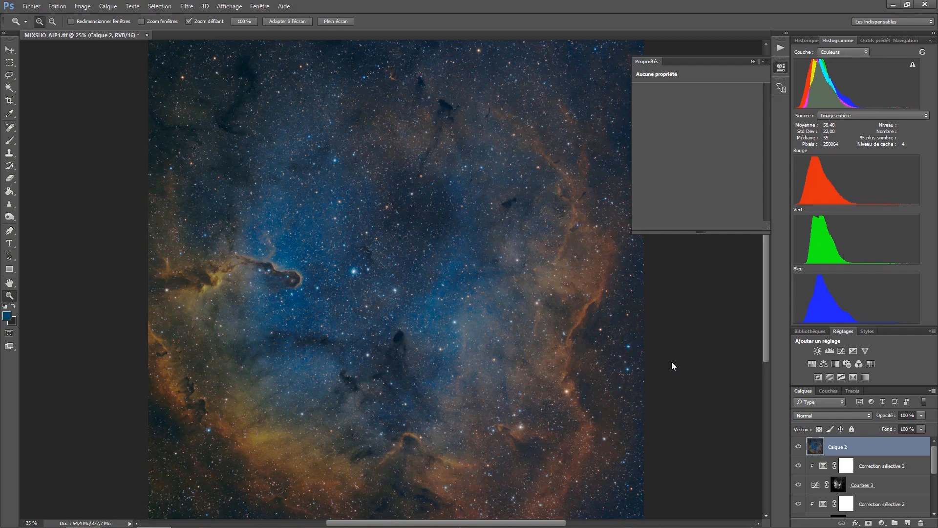
# Step: Start a Courbes adjustment on Calque 2 and darken the dark pillar's shadows with a targeted point at input 38
pyautogui.hotkey('ctrl', 'm')
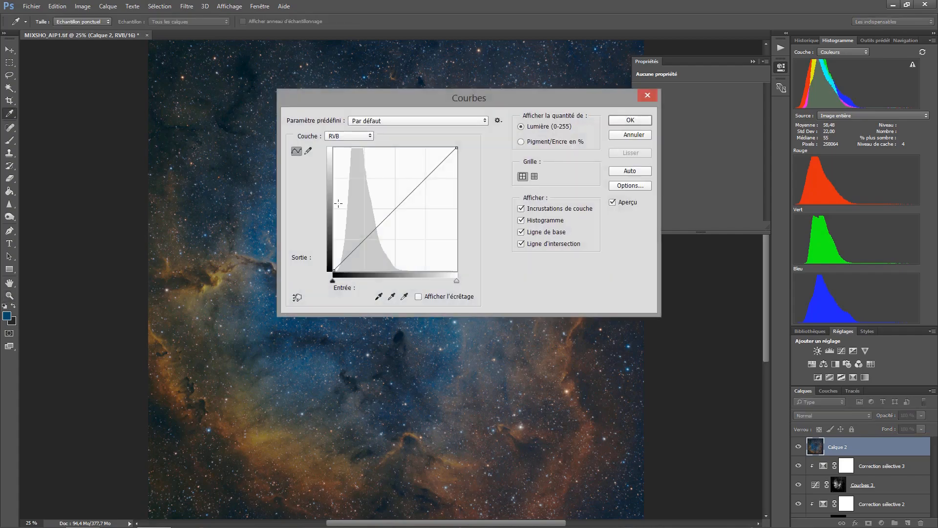
pyautogui.moveTo(361, 100); pyautogui.dragTo(511, 131)
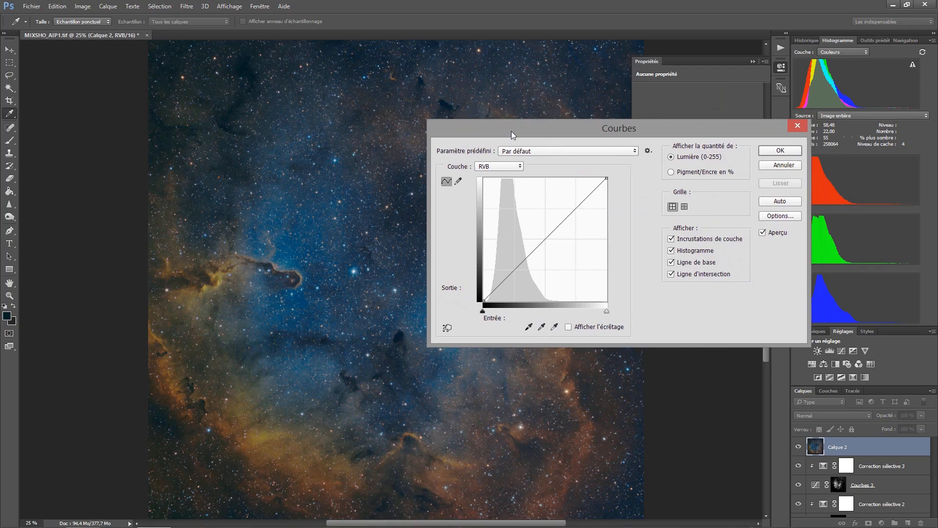
pyautogui.click(447, 327)
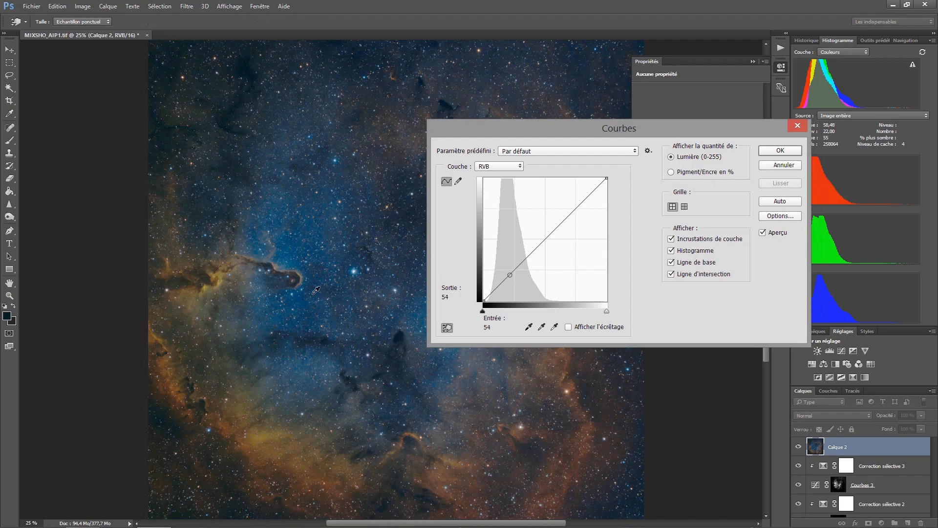
pyautogui.click(270, 263)
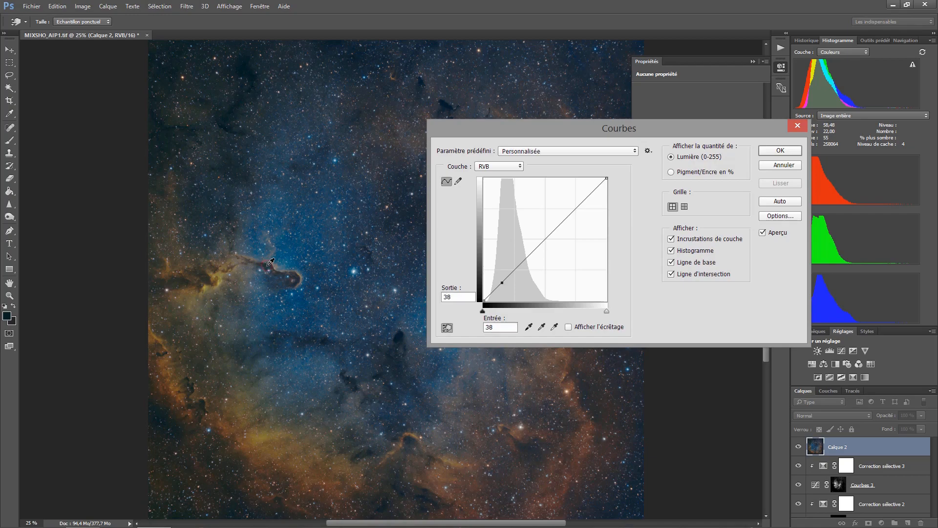
pyautogui.moveTo(270, 262); pyautogui.dragTo(270, 268)
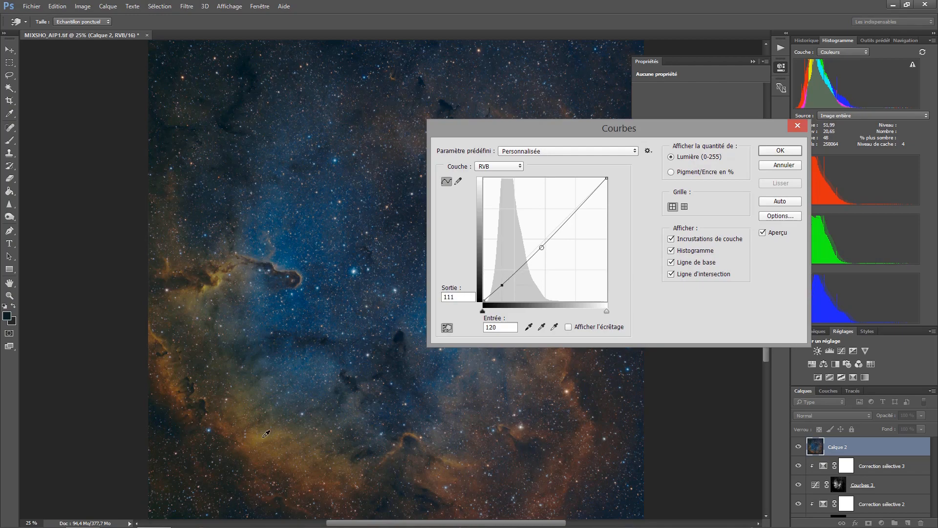
# Step: Raise the curve at the yellow nebula's tone around input 120, compare with the preview off, and apply the curve
pyautogui.click(266, 433)
pyautogui.moveTo(266, 433); pyautogui.dragTo(265, 431)
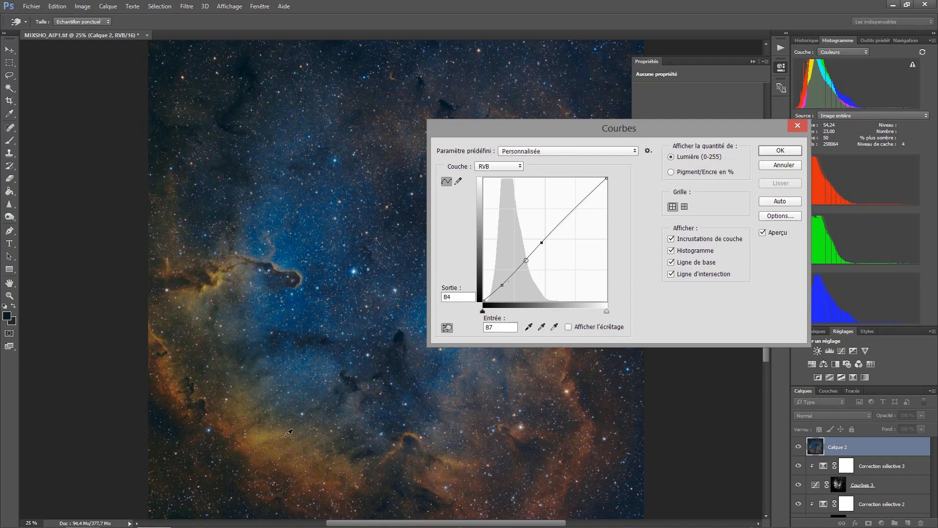
pyautogui.click(763, 233)
pyautogui.click(762, 232)
pyautogui.click(773, 152)
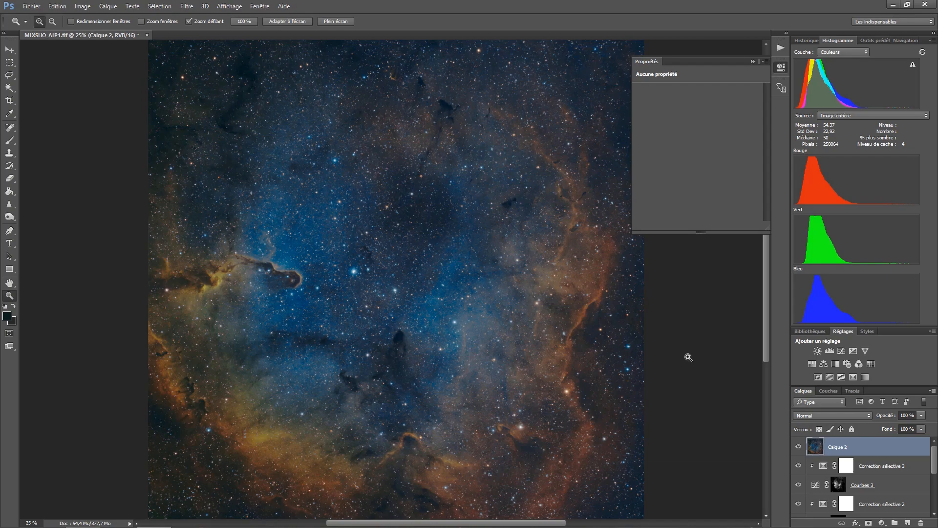
# Step: Apply a second Courbes adjustment to Calque 2 with an RGB point at input 62, output 66, checking the preview
pyautogui.hotkey('ctrl', 'm')
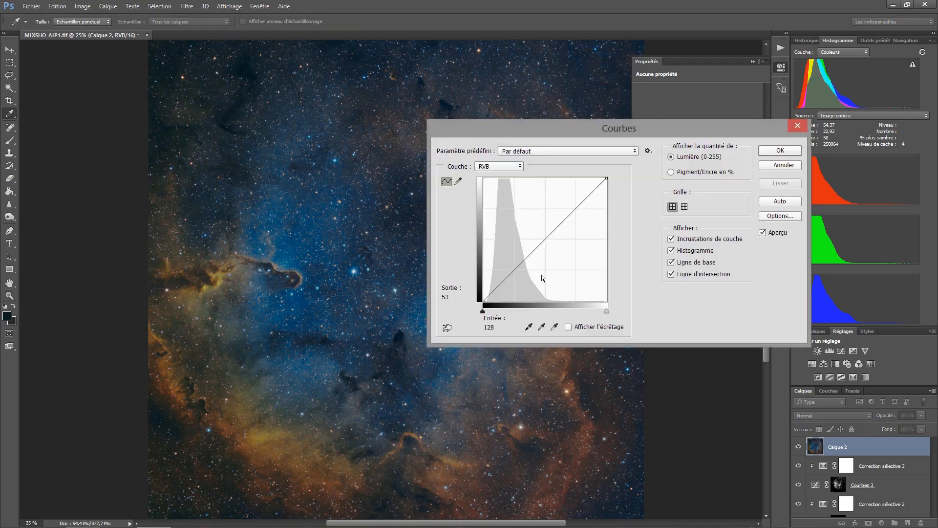
pyautogui.click(513, 270)
pyautogui.moveTo(514, 270); pyautogui.dragTo(513, 269)
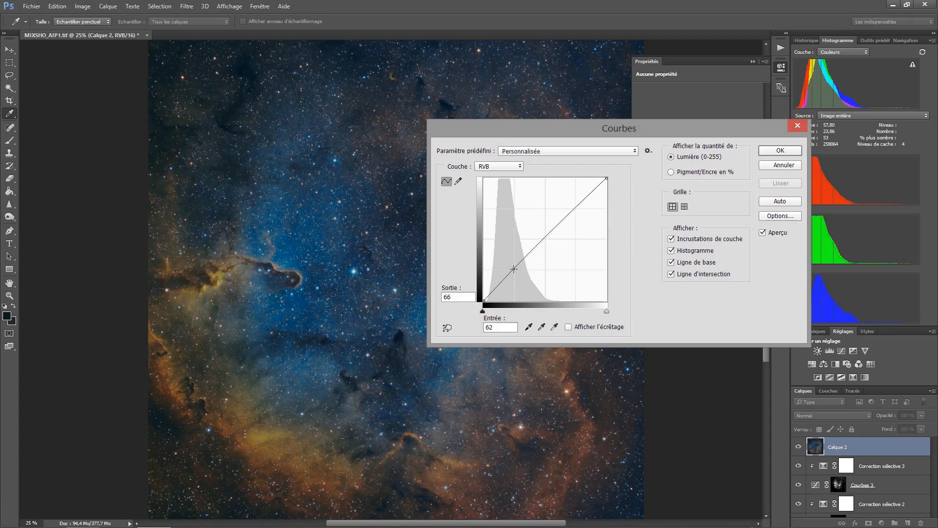
pyautogui.click(763, 233)
pyautogui.click(777, 150)
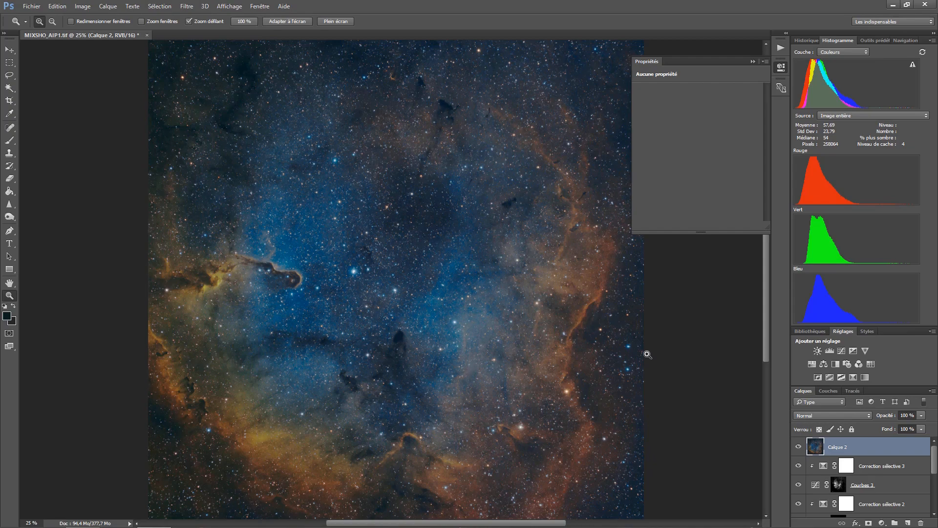
# Step: Add a Teinte/Saturation adjustment layer above Calque 2 with Saturation +10 and blend mode Couleur
pyautogui.click(812, 363)
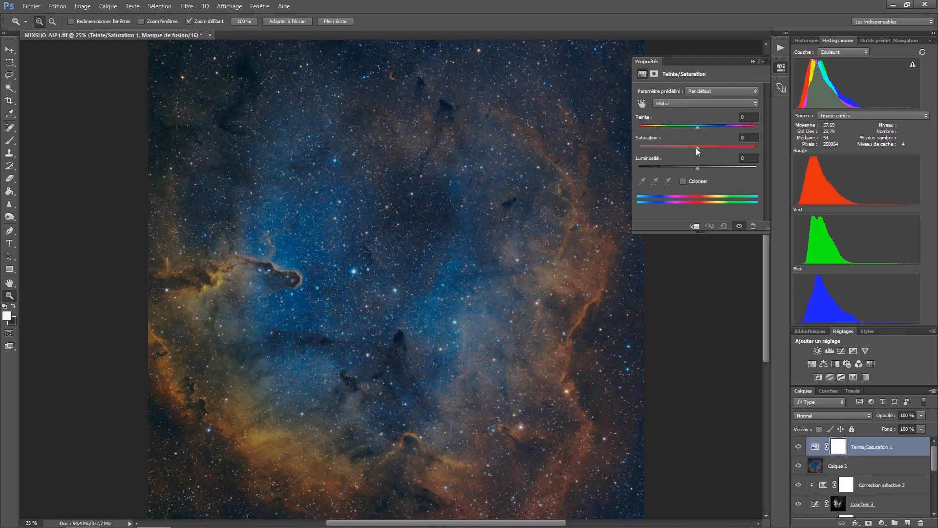
pyautogui.moveTo(696, 148); pyautogui.dragTo(696, 148)
pyautogui.click(830, 412)
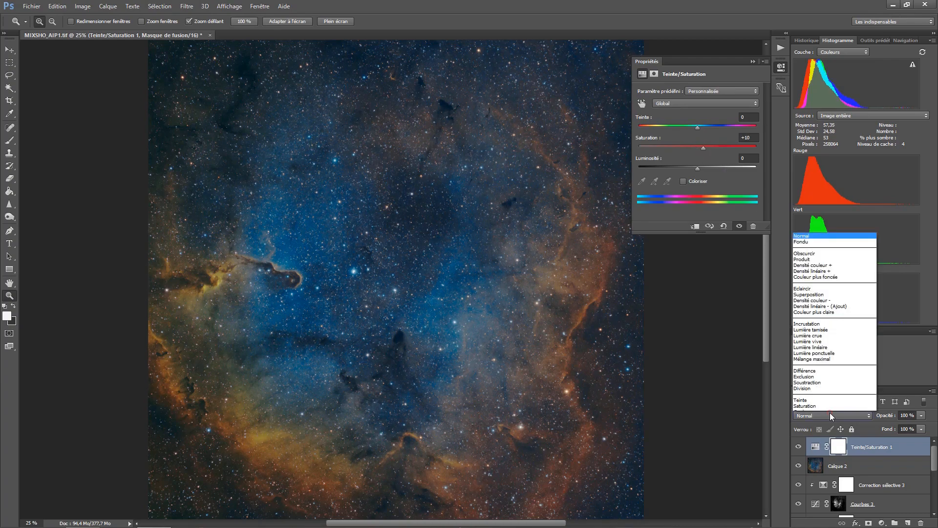
pyautogui.click(828, 401)
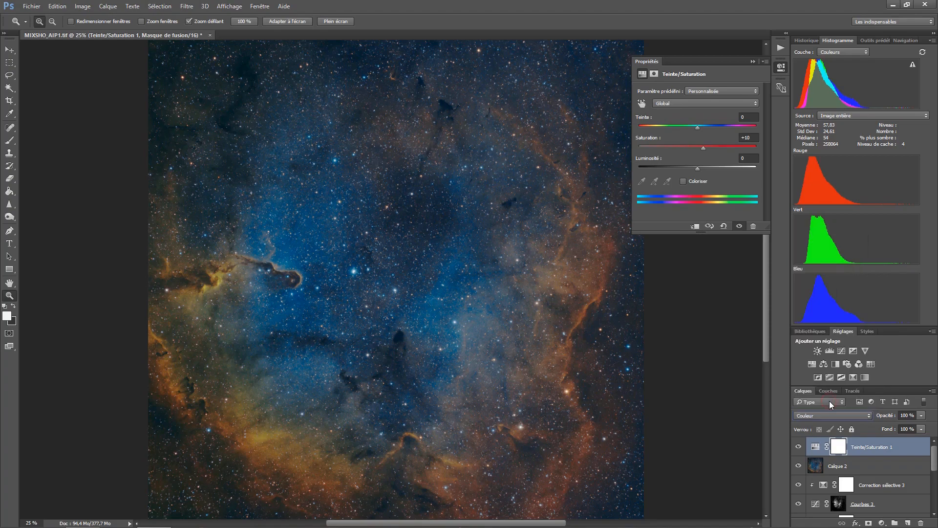
# Step: Compare the image with and without the Teinte/Saturation 1 layer, and leave that layer hidden
pyautogui.click(739, 227)
pyautogui.click(739, 226)
pyautogui.click(800, 447)
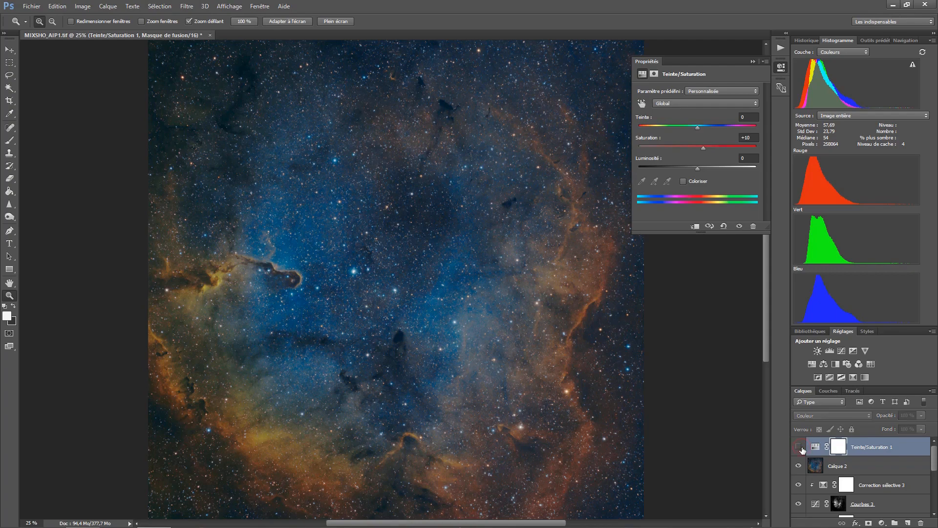
# Step: Add a Vibrance adjustment layer with Vibrance +19, Saturation +4 and blend mode Couleur, and compare it hidden and shown
pyautogui.click(865, 351)
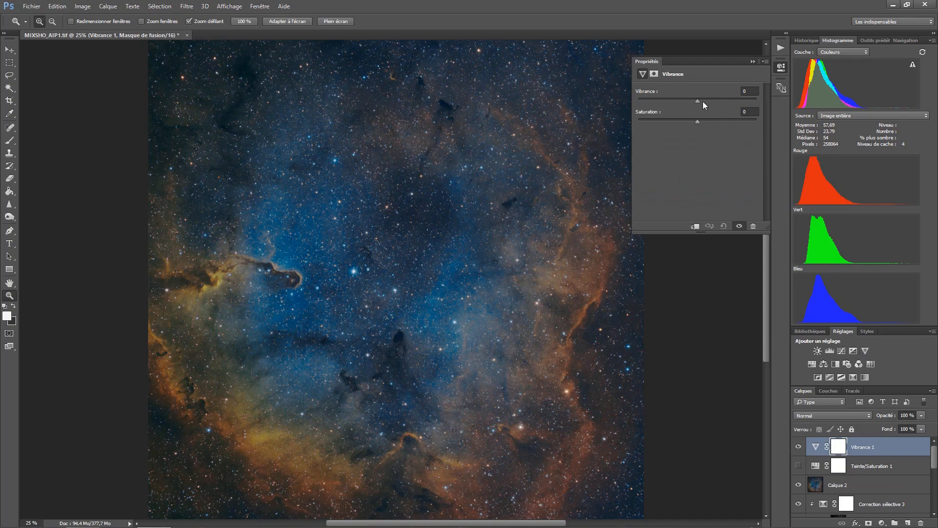
pyautogui.moveTo(697, 101); pyautogui.dragTo(700, 101)
pyautogui.moveTo(696, 121); pyautogui.dragTo(699, 121)
pyautogui.click(823, 416)
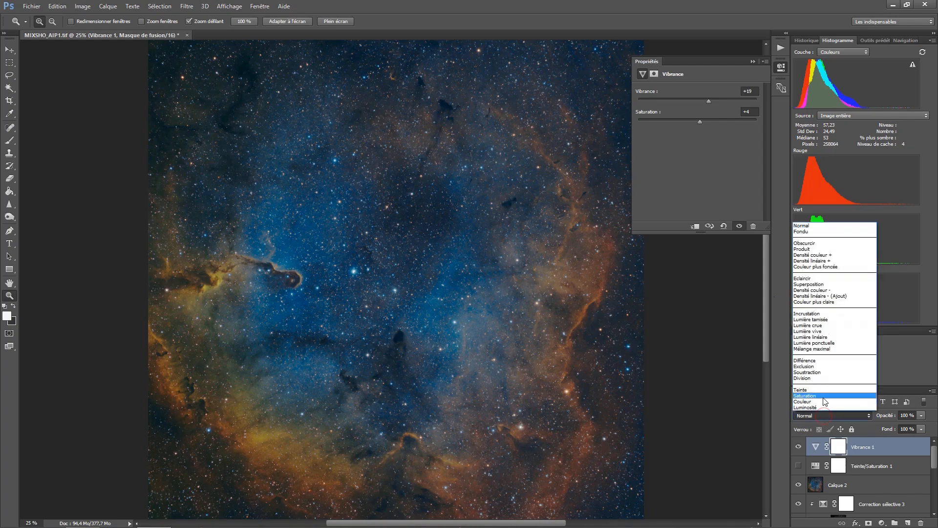
pyautogui.click(824, 401)
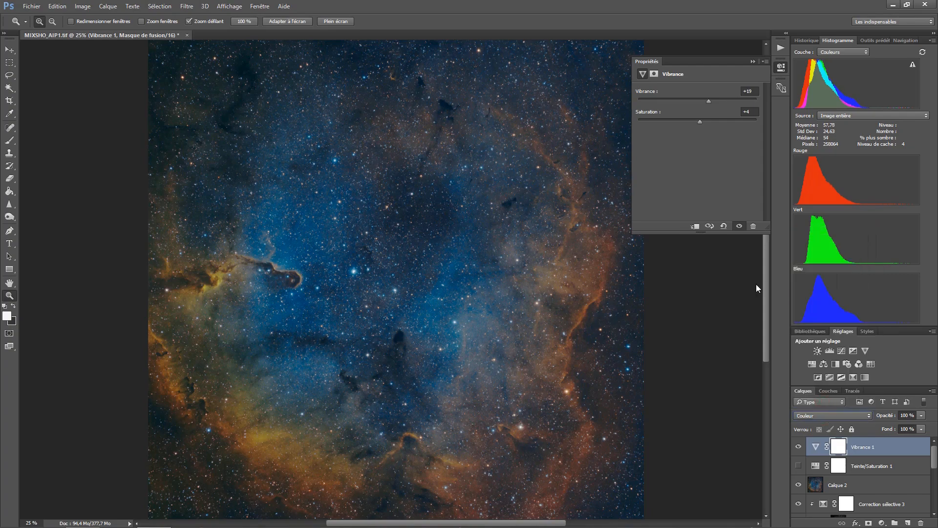
pyautogui.click(738, 226)
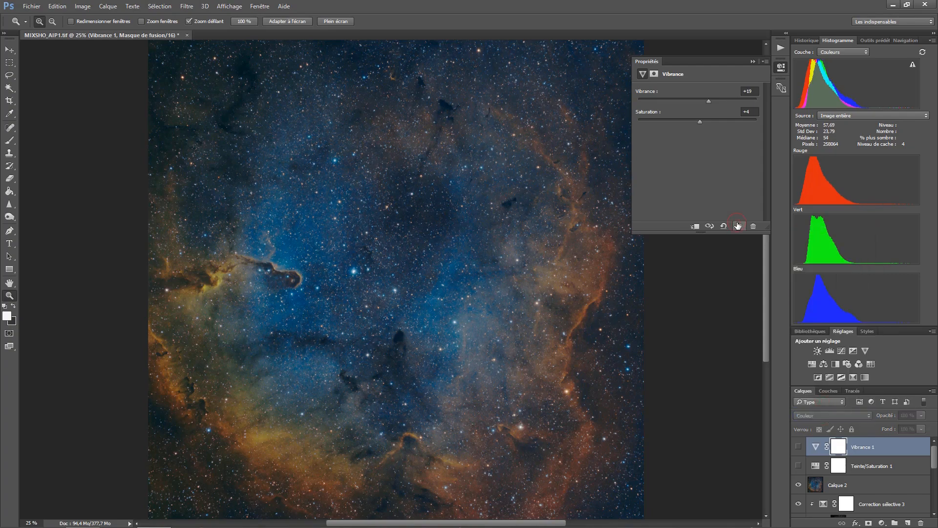
pyautogui.click(738, 225)
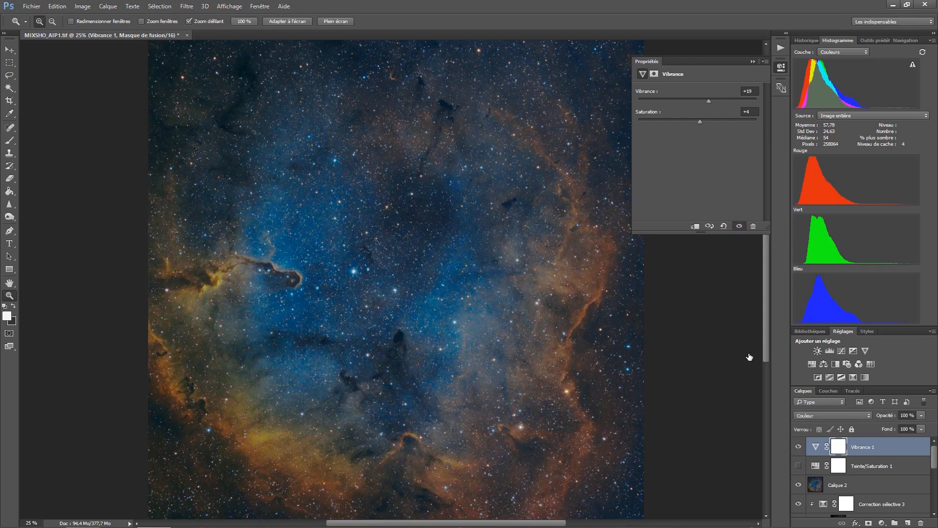